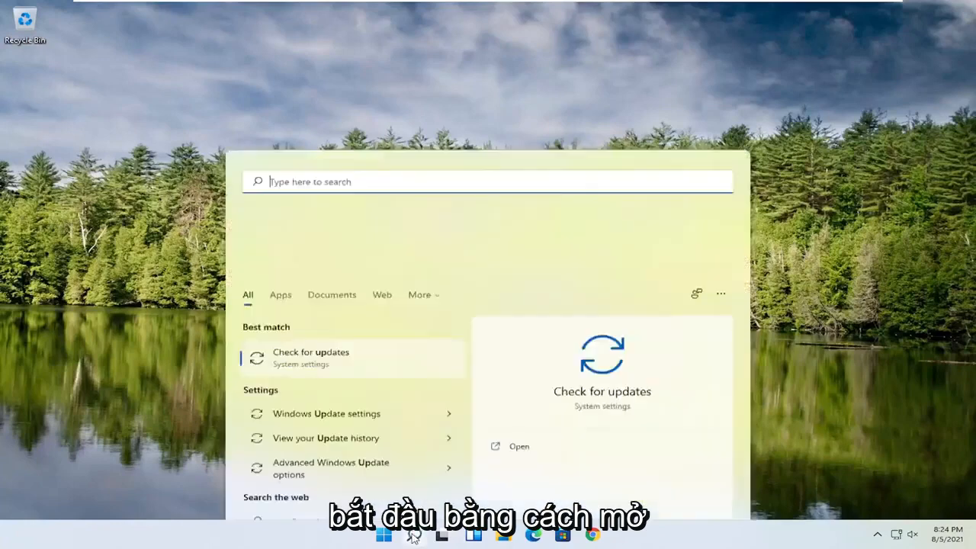
# Find regedit through the system search, run Registry Editor as administrator, and allow it to make changes to the device.
pyautogui.write('regedit')
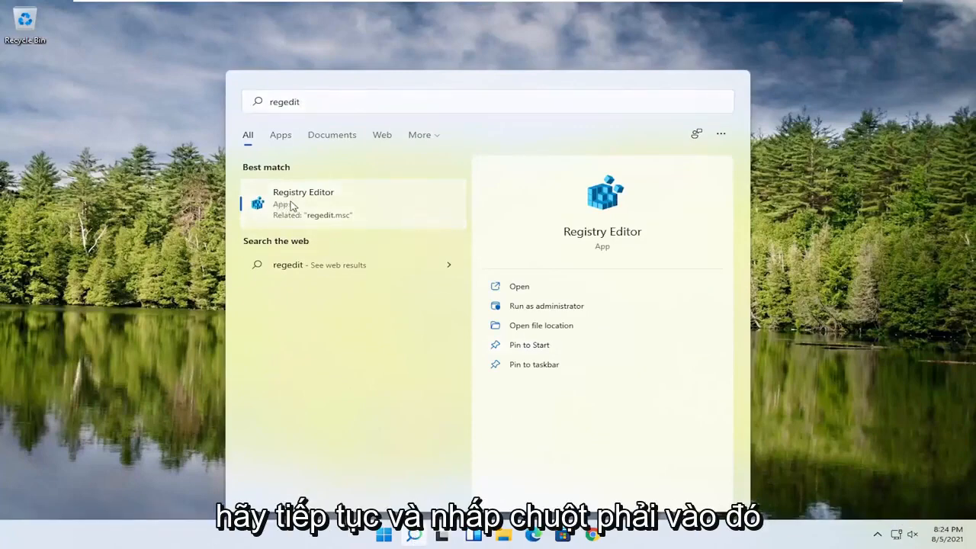
pyautogui.rightClick(289, 205)
pyautogui.click(340, 219)
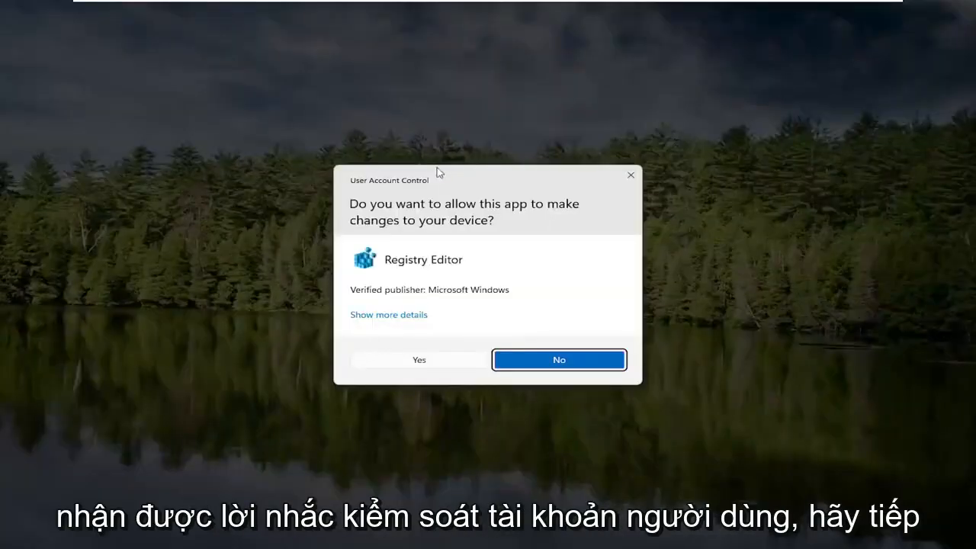
pyautogui.click(413, 363)
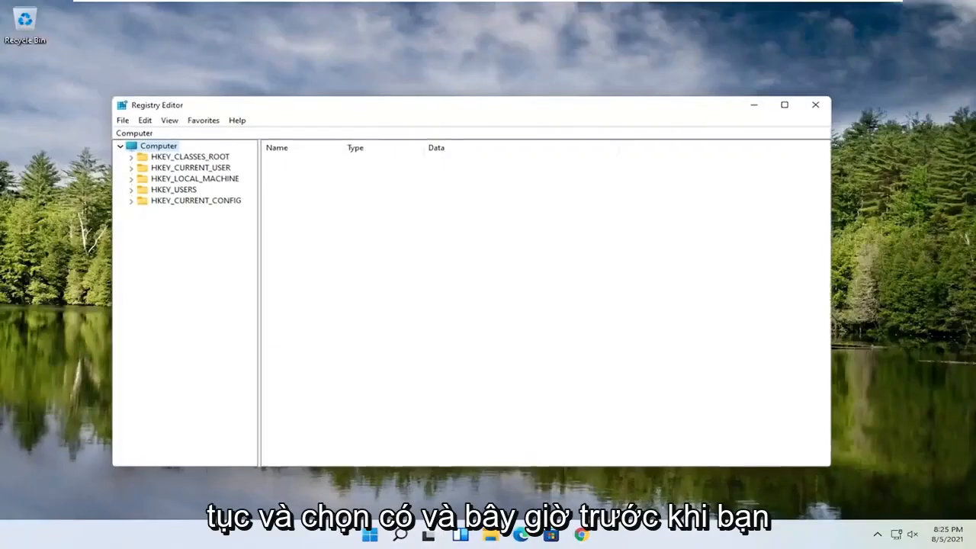
pyautogui.moveTo(357, 114); pyautogui.dragTo(393, 67)
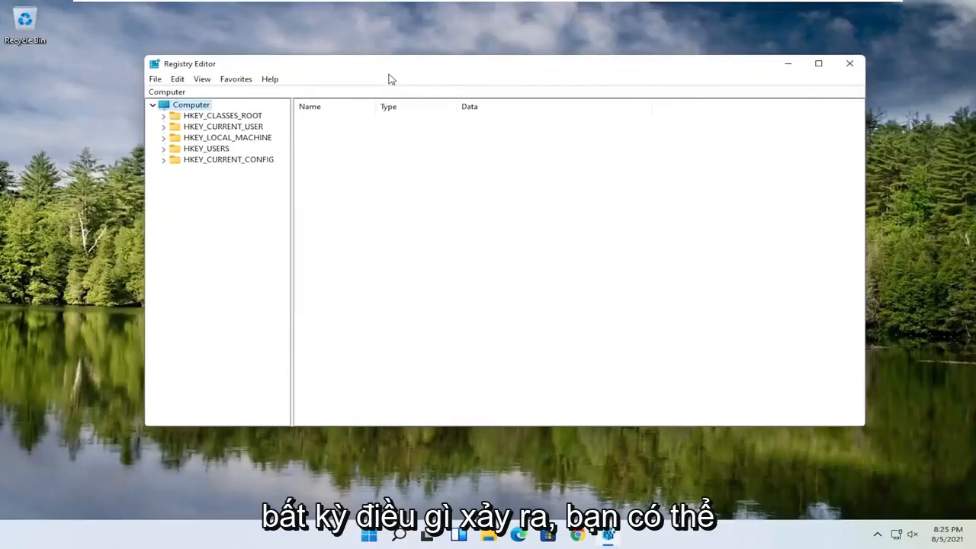
pyautogui.click(154, 79)
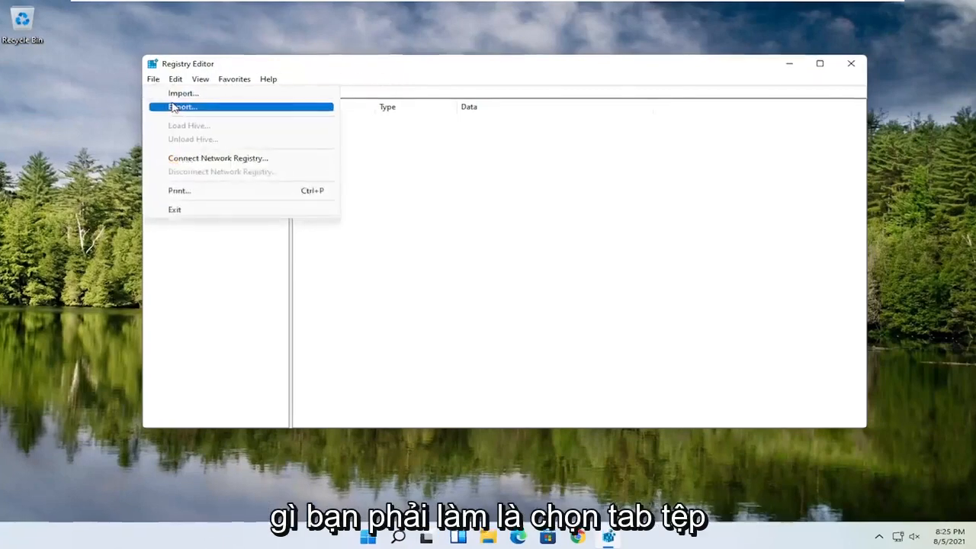
pyautogui.click(177, 106)
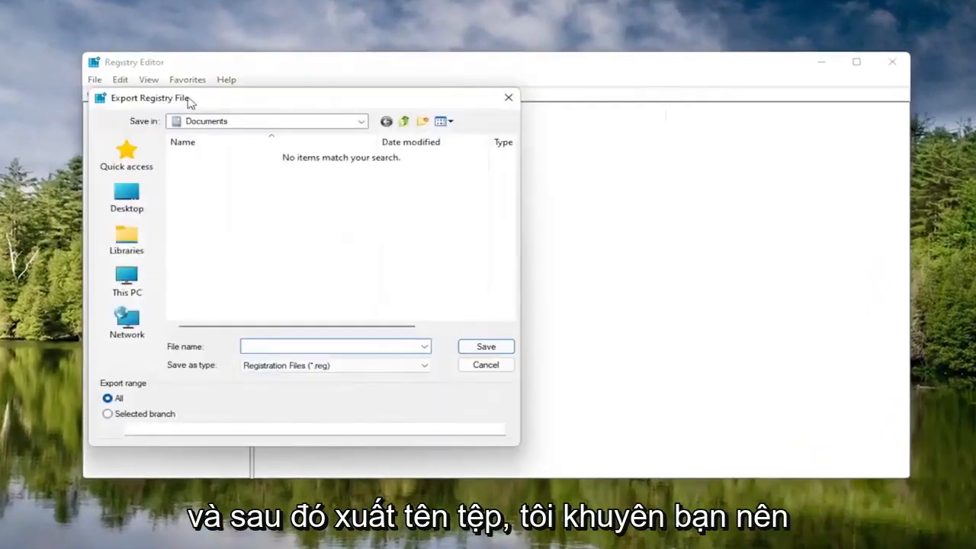
pyautogui.moveTo(194, 103); pyautogui.dragTo(344, 93)
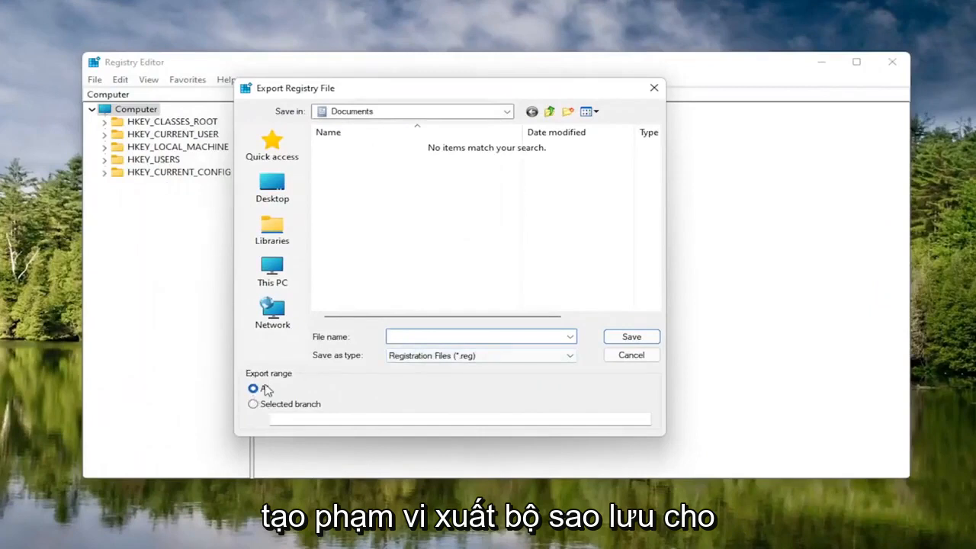
pyautogui.click(278, 181)
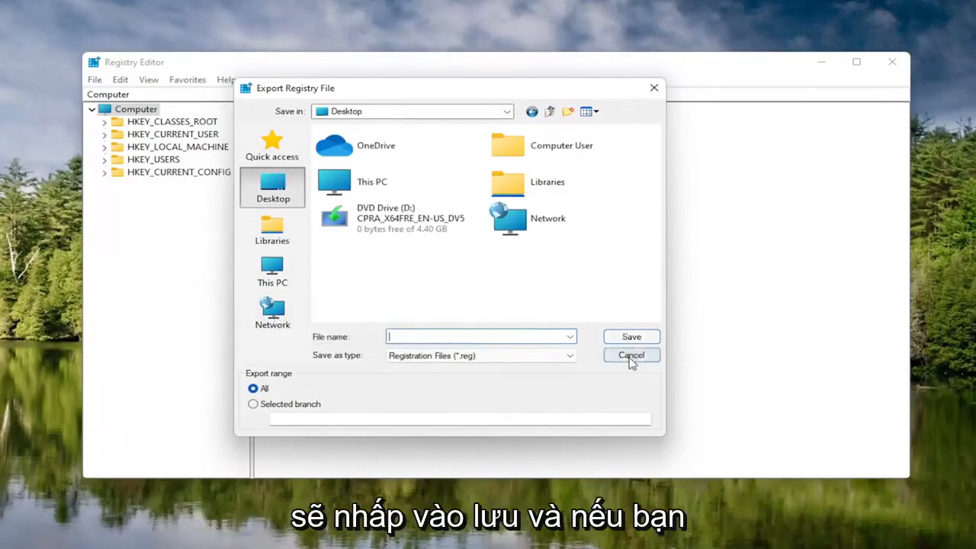
pyautogui.click(631, 354)
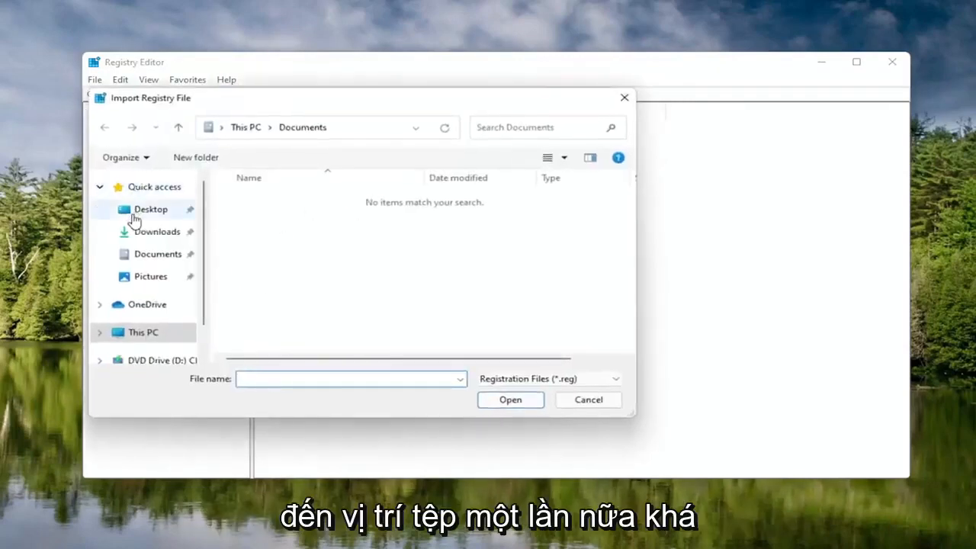
pyautogui.click(133, 214)
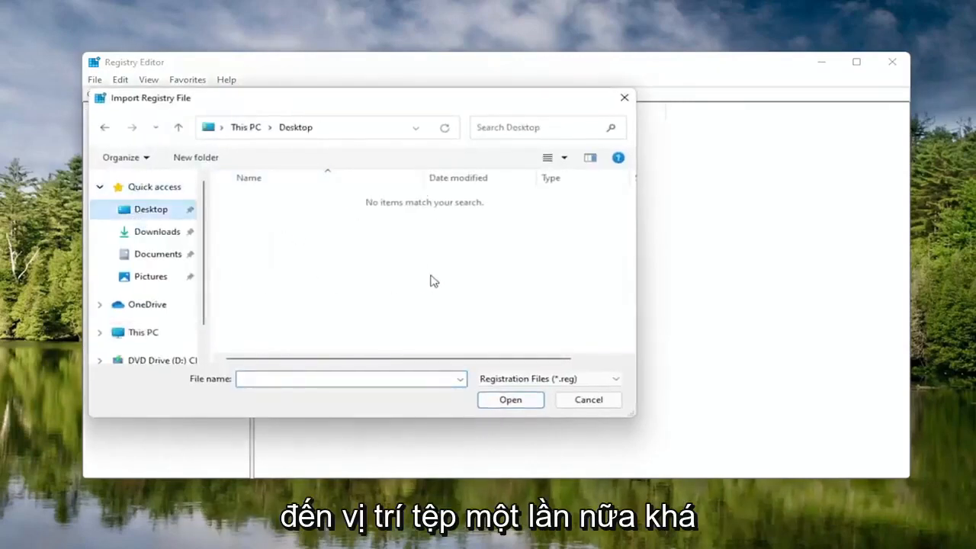
pyautogui.click(573, 400)
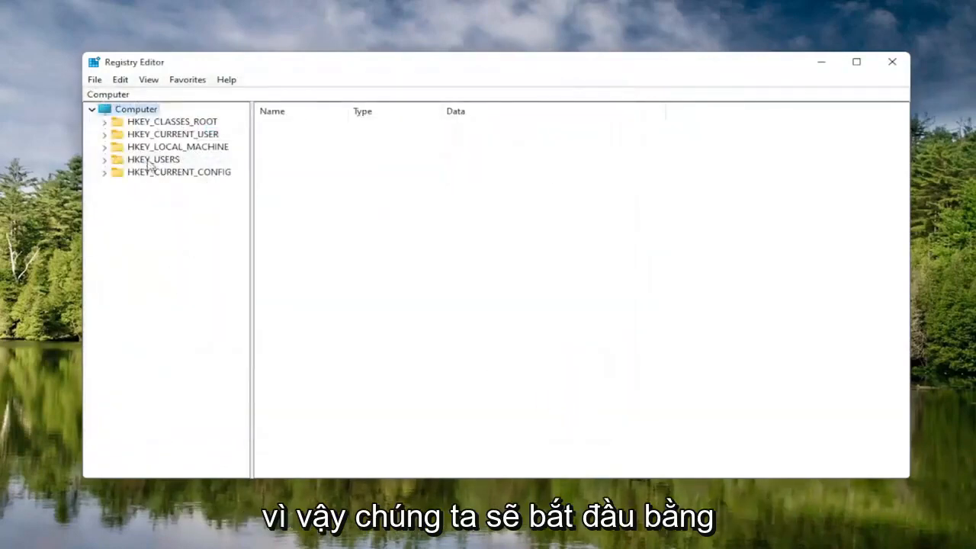
# Expand the registry path HKEY_LOCAL_MACHINE\SOFTWARE\Microsoft and widen the key tree so that long key names fit.
pyautogui.doubleClick(162, 147)
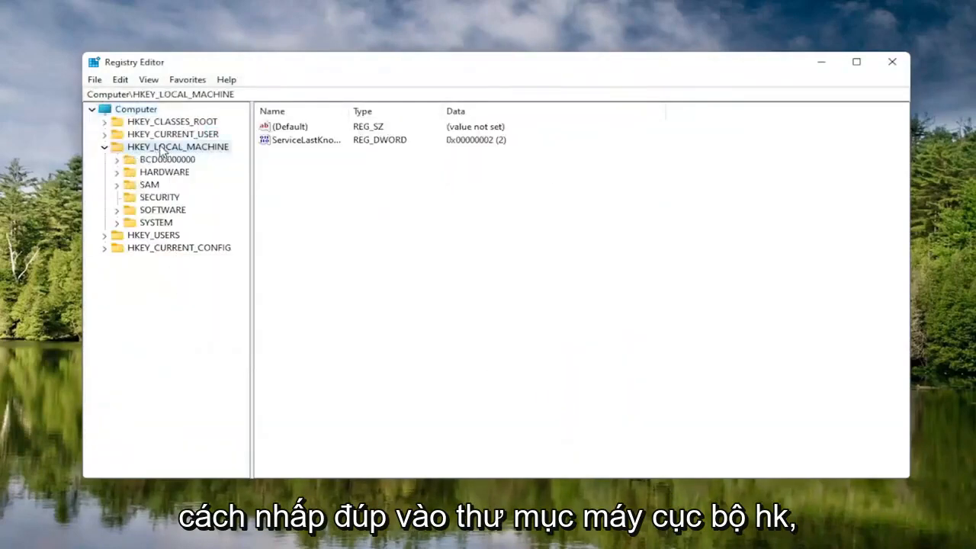
pyautogui.doubleClick(160, 210)
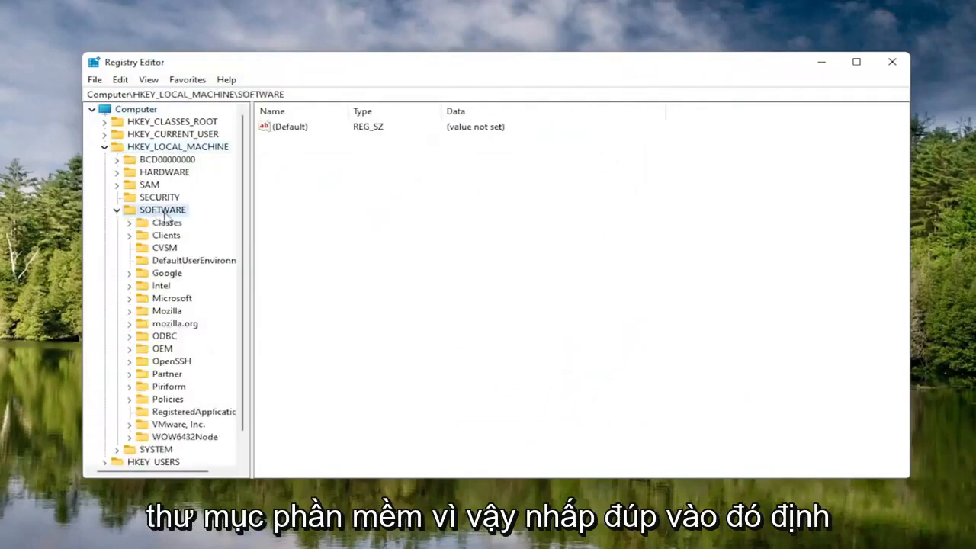
pyautogui.doubleClick(163, 299)
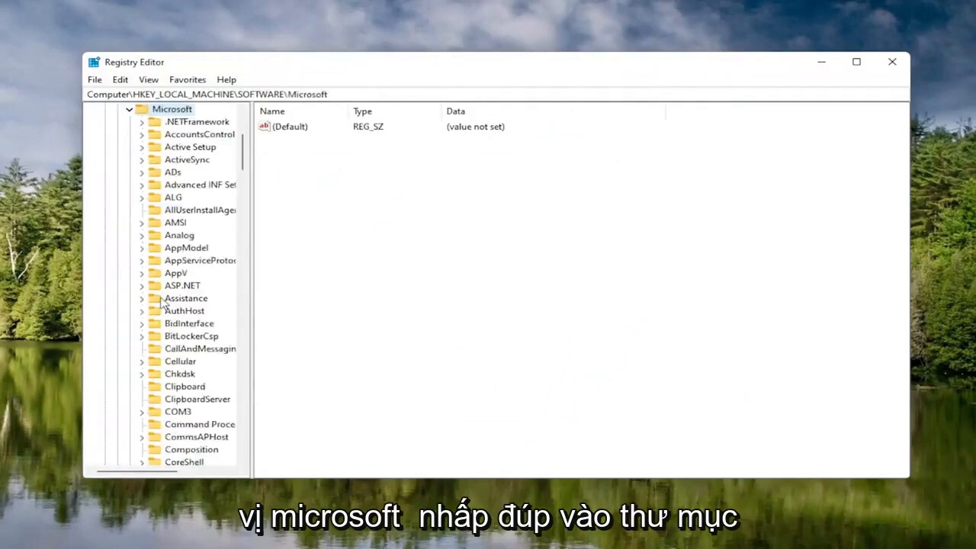
pyautogui.moveTo(252, 255); pyautogui.dragTo(316, 259)
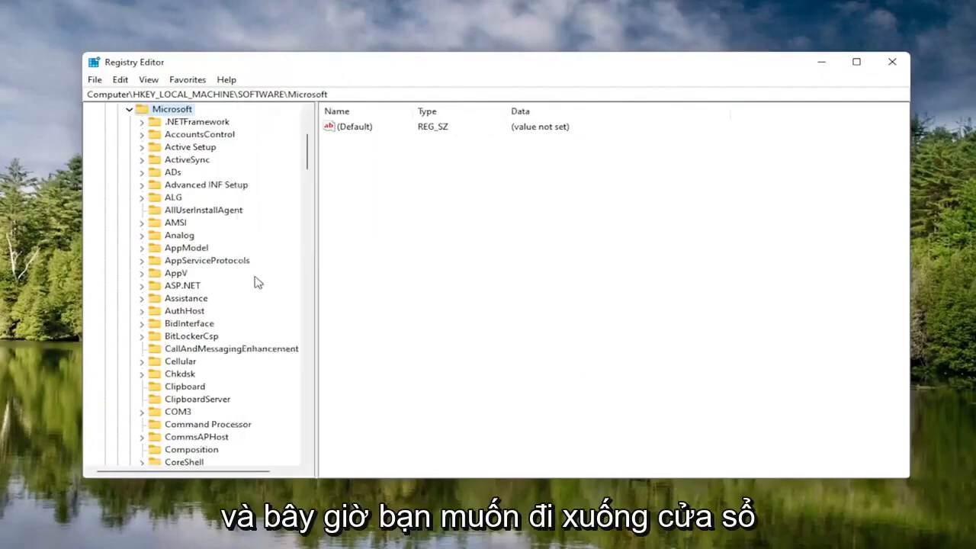
# Expand the Windows NT key under Microsoft and its CurrentVersion subkey.
pyautogui.scroll(-17, 192, 344)
pyautogui.scroll(-20, 192, 349)
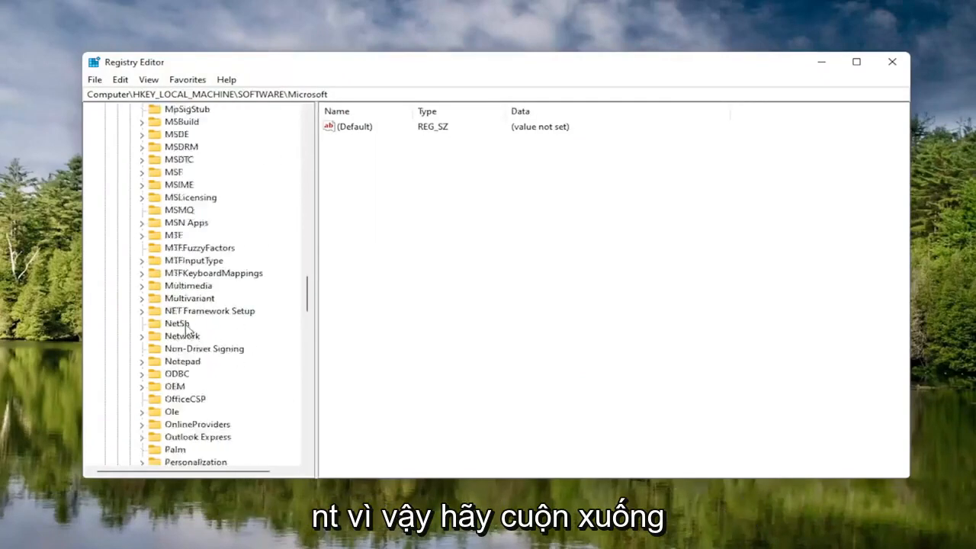
pyautogui.scroll(-7, 187, 327)
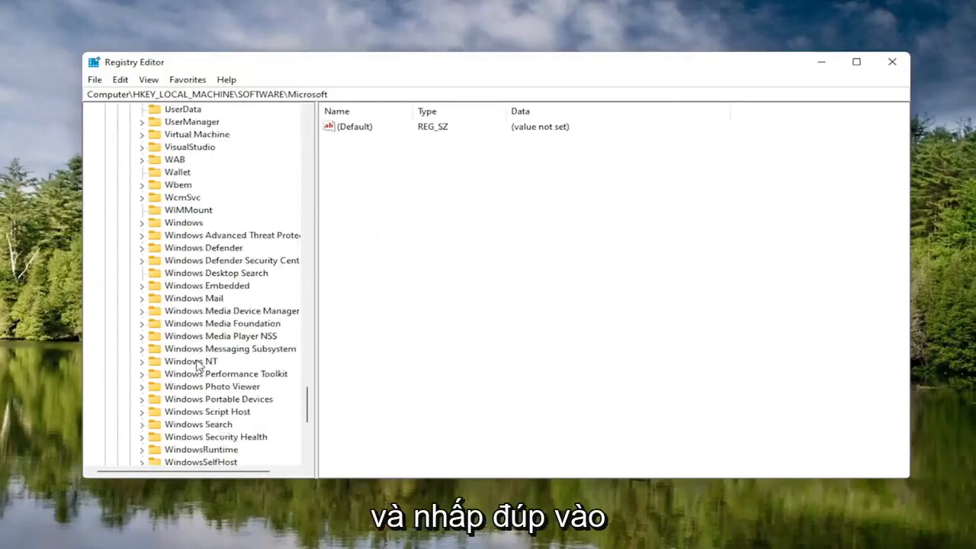
pyautogui.doubleClick(196, 362)
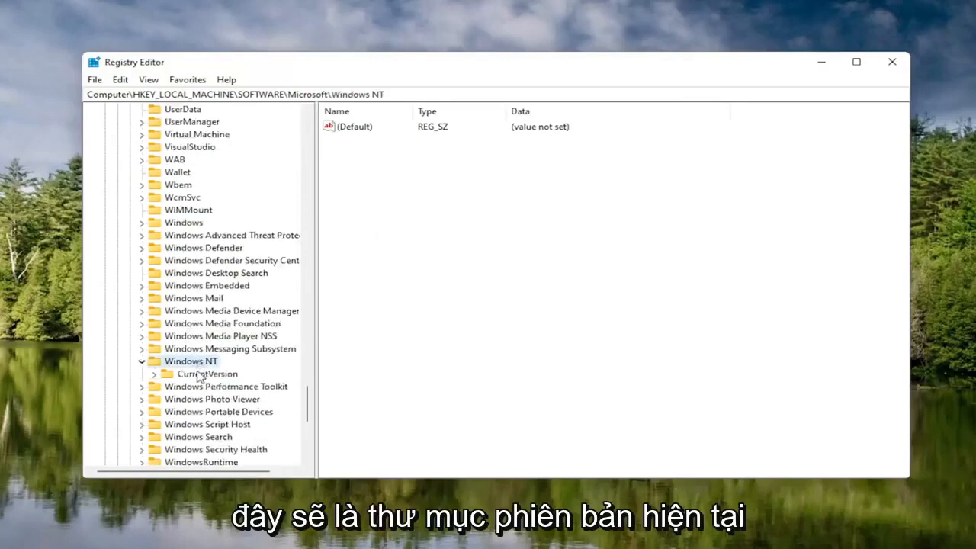
pyautogui.doubleClick(198, 374)
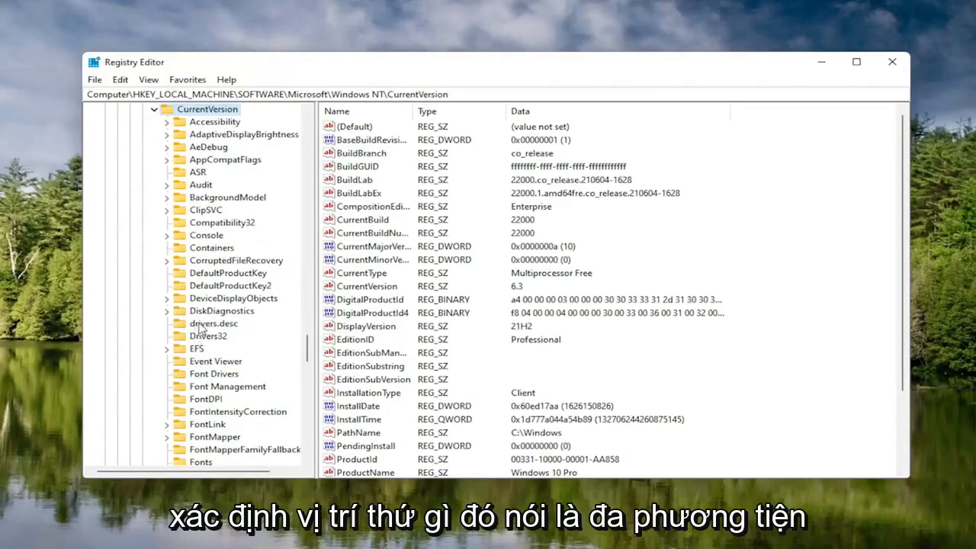
# Open the Multimedia\SystemProfile key under CurrentVersion and widen the Name column to show full value names.
pyautogui.scroll(-7, 198, 327)
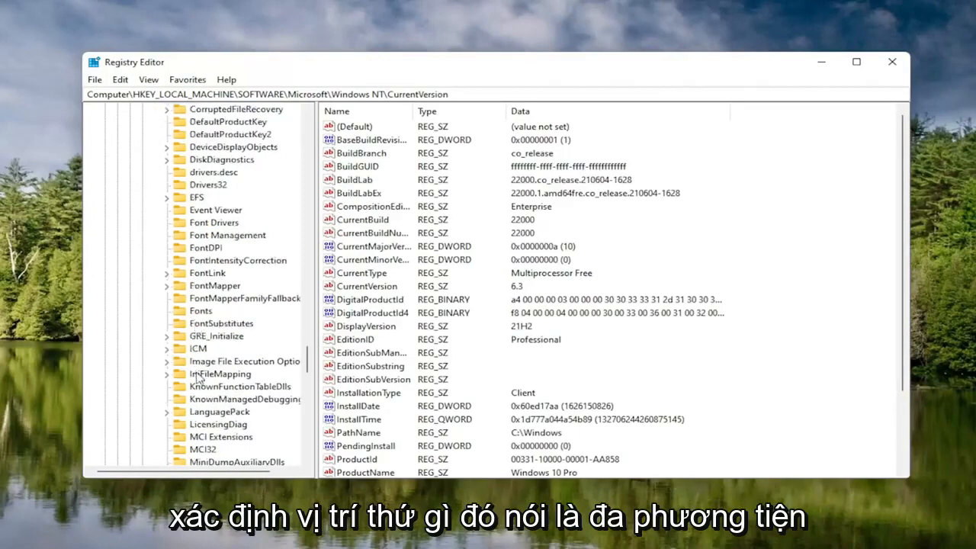
pyautogui.scroll(-1, 210, 416)
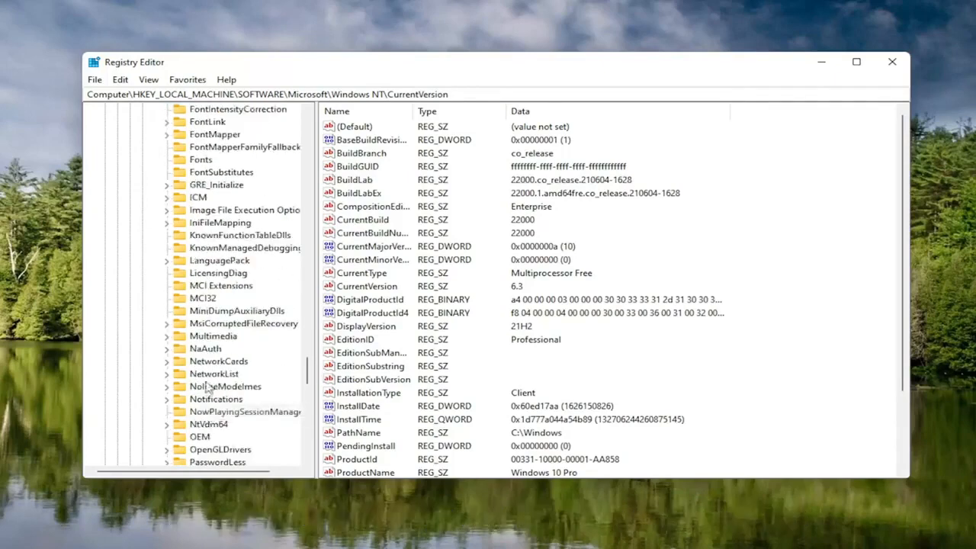
pyautogui.click(208, 339)
pyautogui.doubleClick(208, 339)
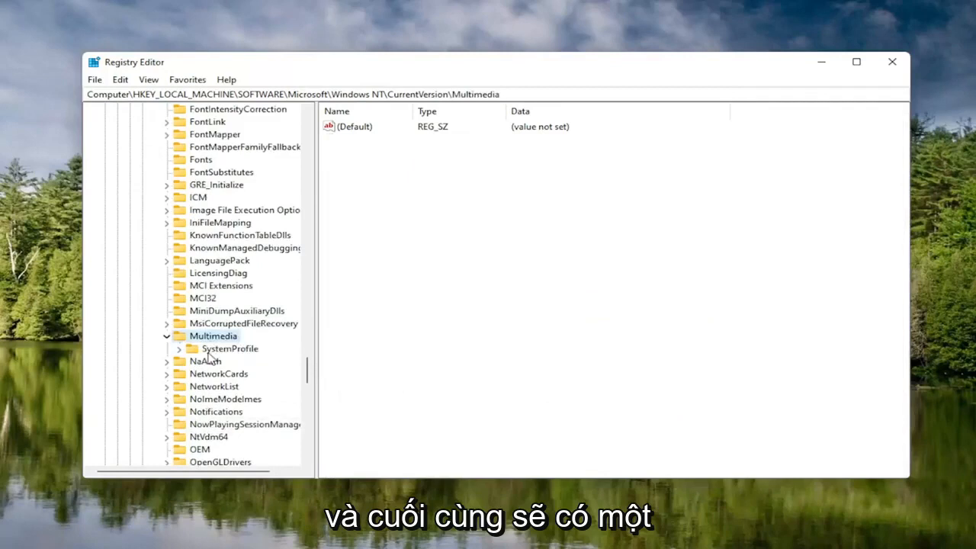
pyautogui.click(204, 352)
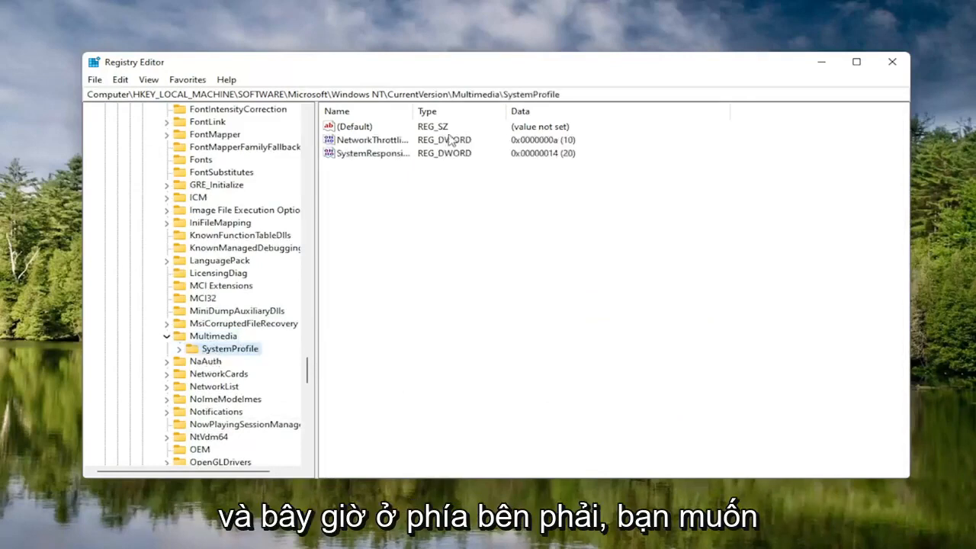
pyautogui.moveTo(414, 111); pyautogui.dragTo(505, 111)
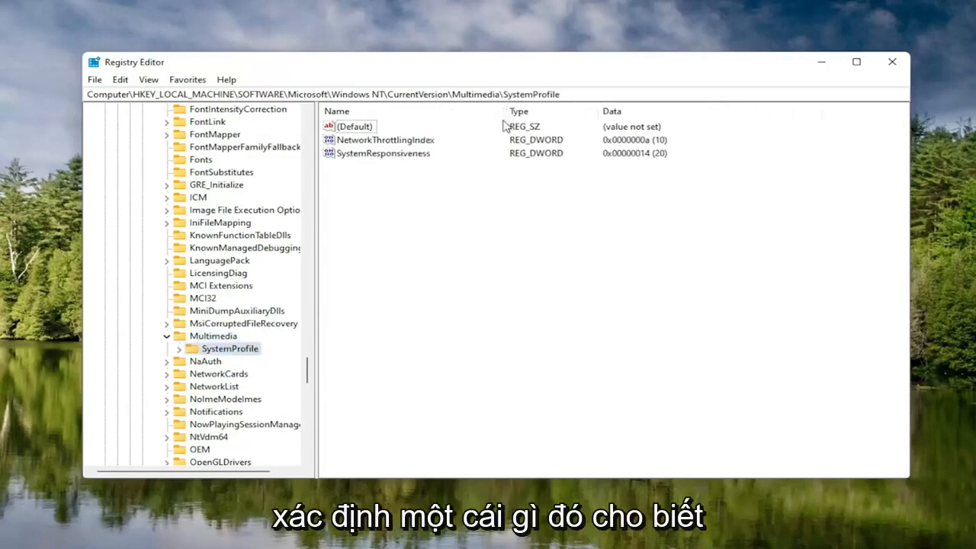
# Set the NetworkThrottlingIndex value data to FFFFFFFF with a hexadecimal base.
pyautogui.doubleClick(388, 140)
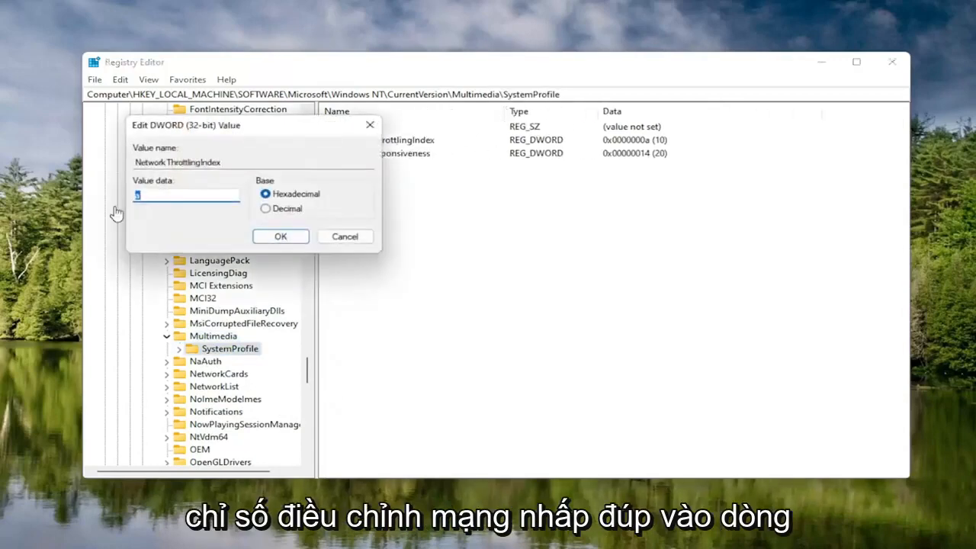
pyautogui.moveTo(209, 131); pyautogui.dragTo(497, 165)
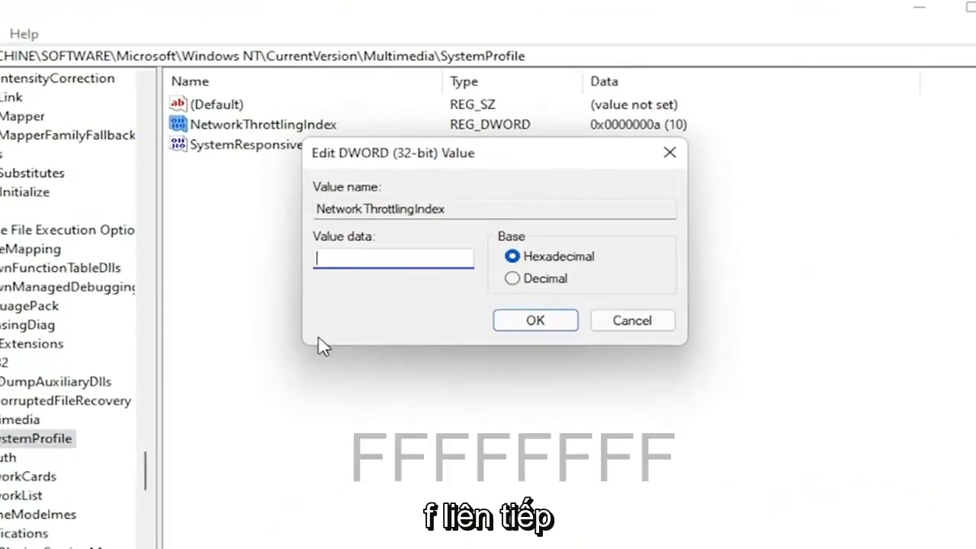
pyautogui.write('FF')
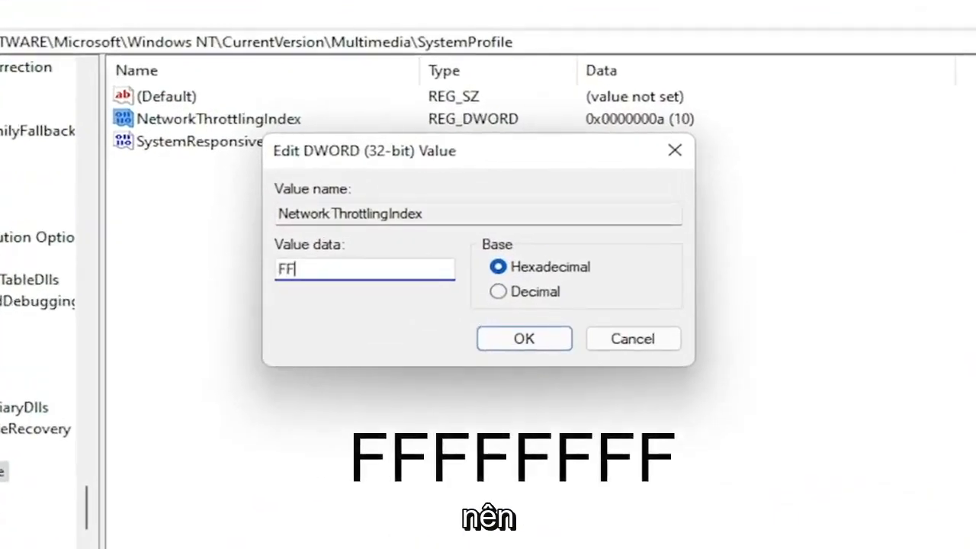
pyautogui.write('FFFFF')
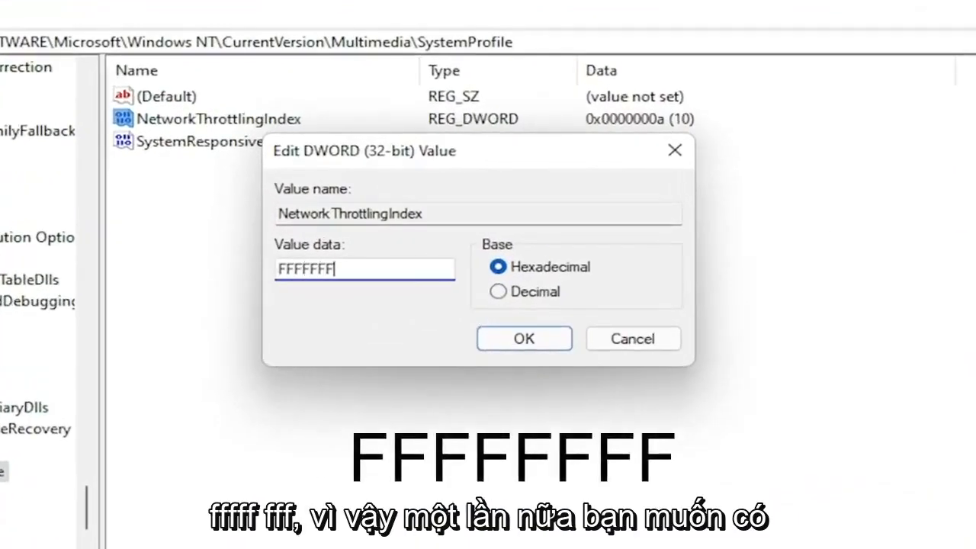
pyautogui.write('F')
pyautogui.hotkey('shift', 'Left')
pyautogui.hotkey('shift', 'Left')
pyautogui.hotkey('shift', 'Left')
pyautogui.hotkey('shift', 'Left')
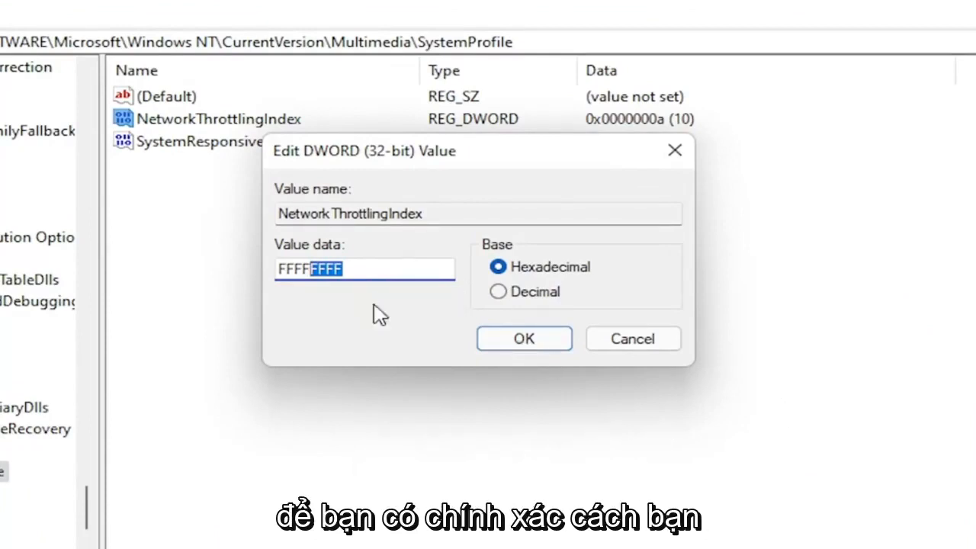
pyautogui.click(358, 270)
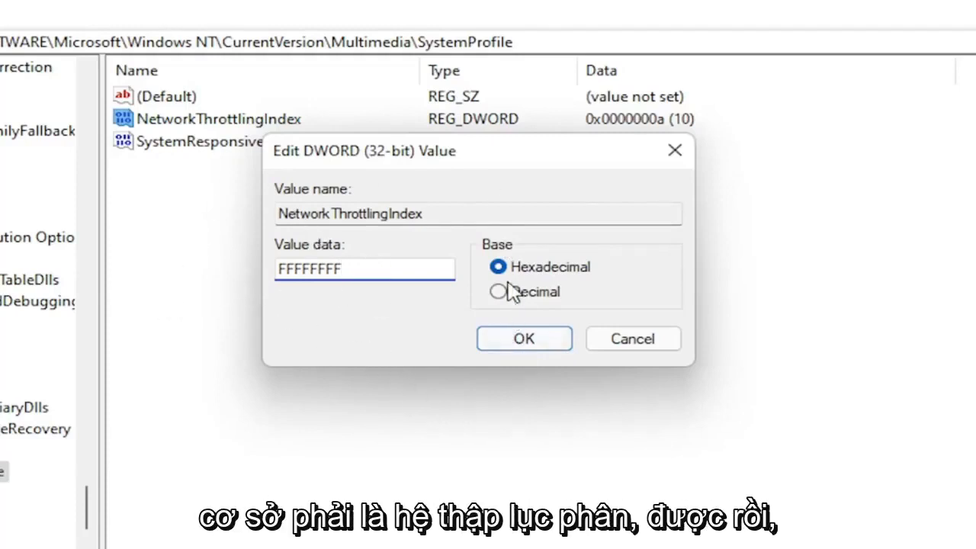
pyautogui.click(523, 337)
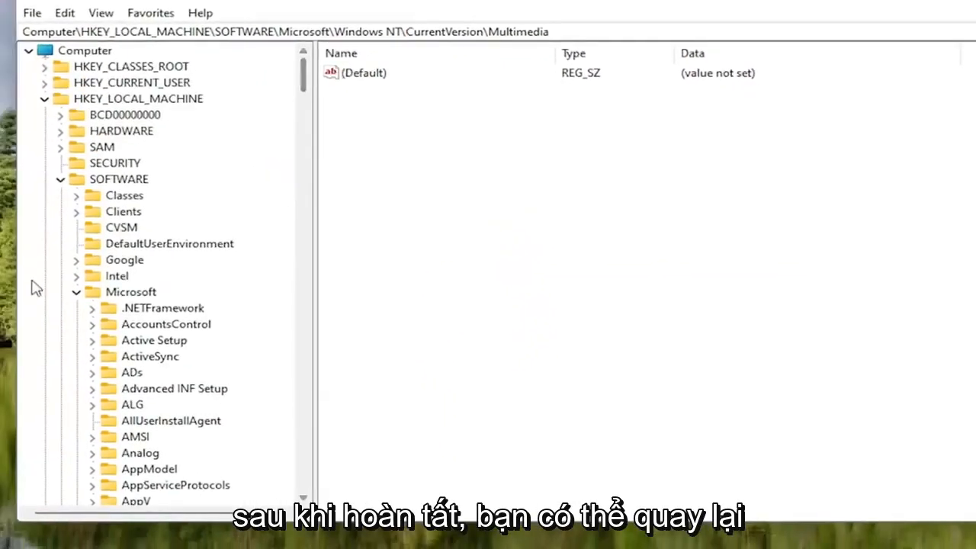
# Collapse the Microsoft, SOFTWARE and HKEY_LOCAL_MACHINE keys in the registry tree.
pyautogui.click(76, 292)
pyautogui.click(60, 179)
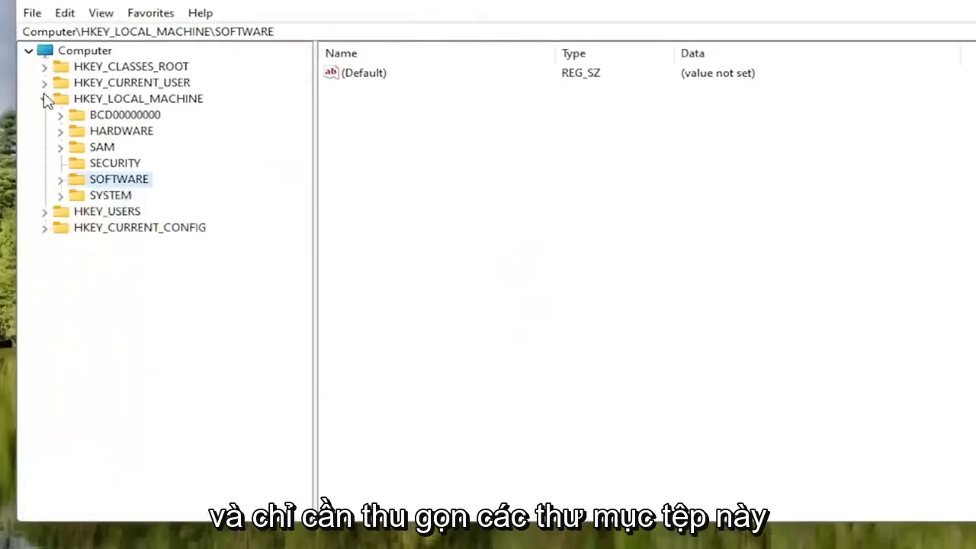
pyautogui.click(44, 98)
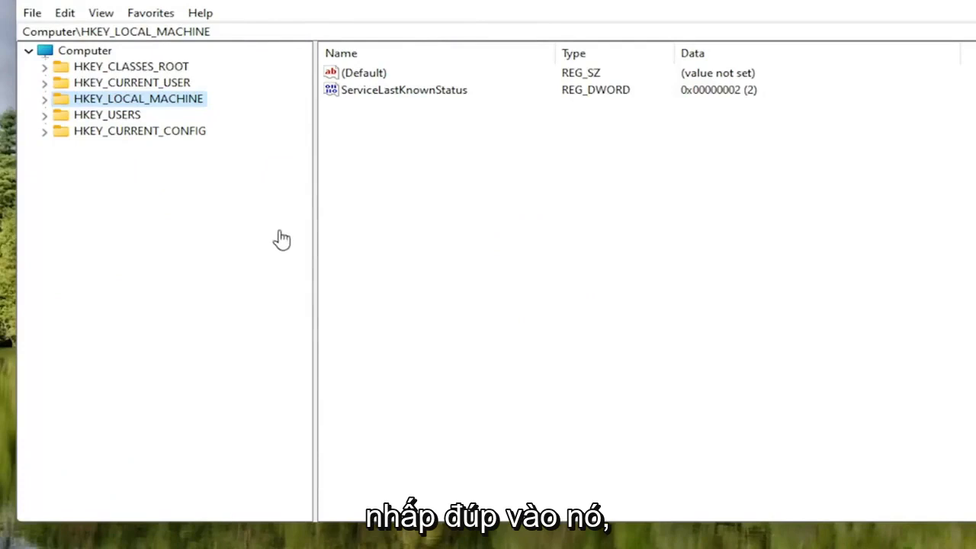
# Expand the registry path HKEY_LOCAL_MACHINE\SYSTEM\CurrentControlSet down to its Services key.
pyautogui.doubleClick(169, 102)
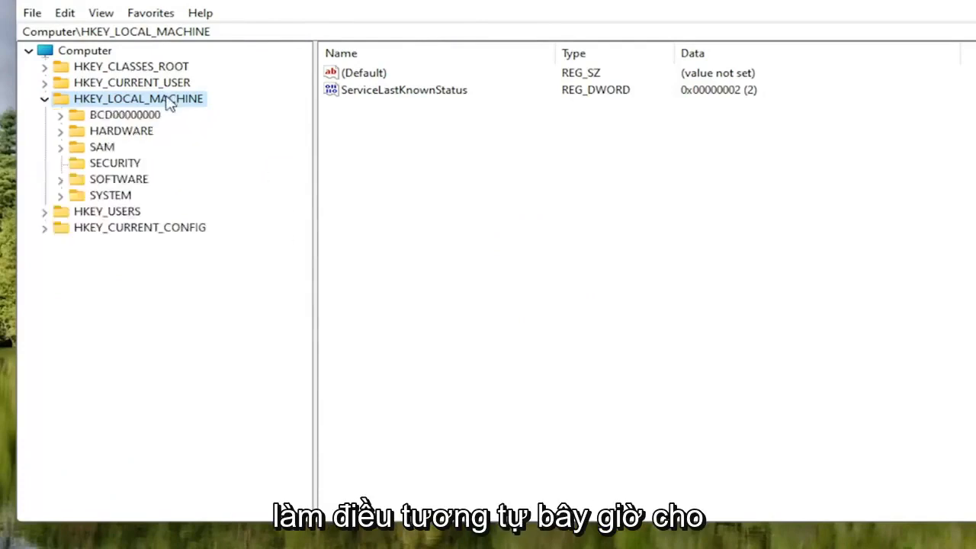
pyautogui.doubleClick(116, 197)
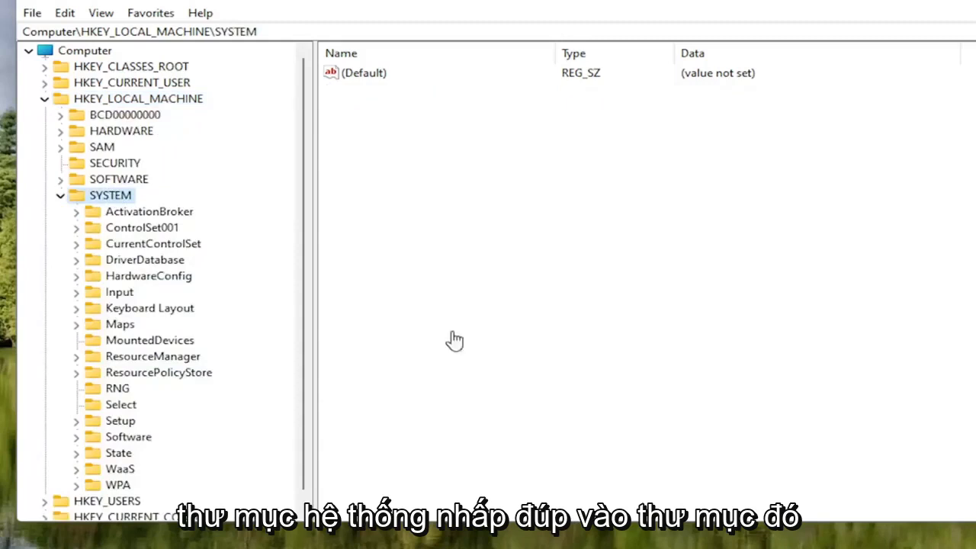
pyautogui.doubleClick(162, 245)
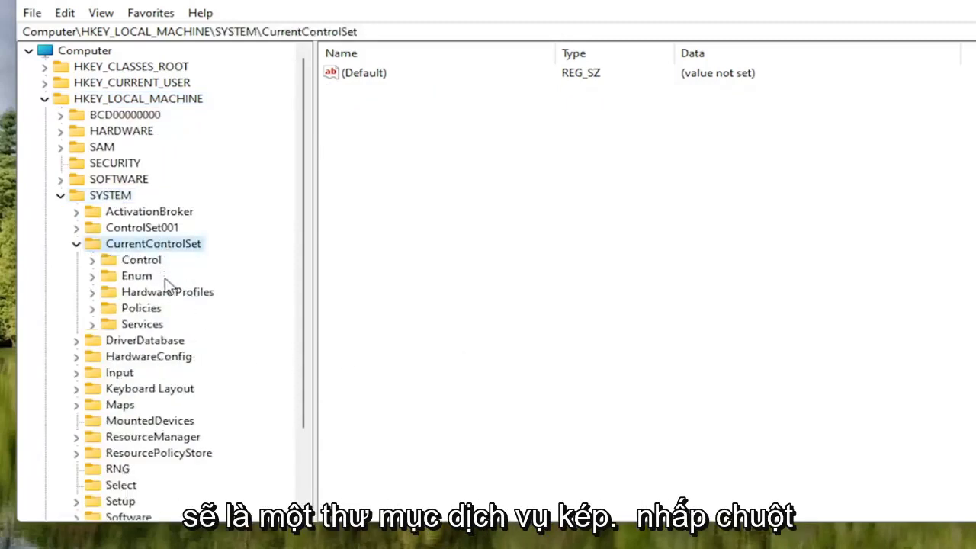
pyautogui.doubleClick(129, 325)
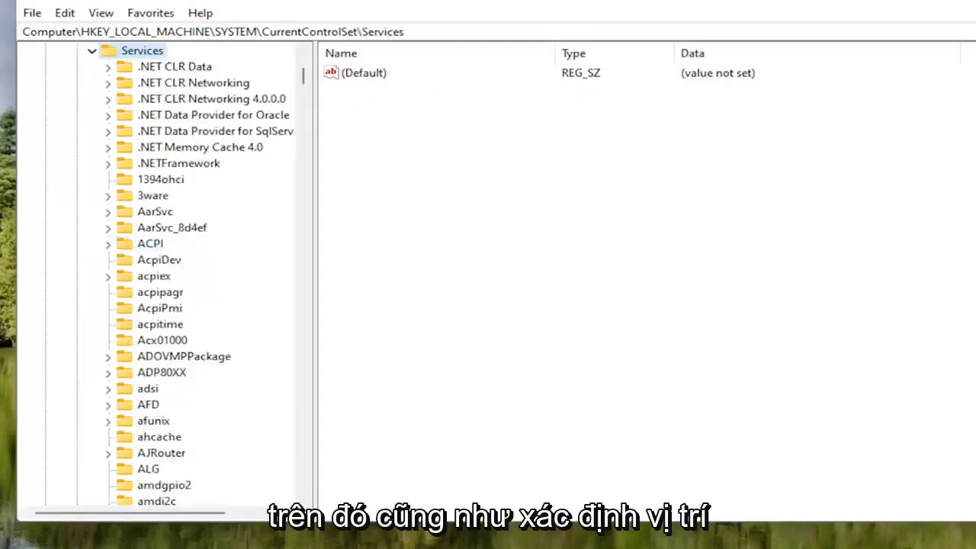
# Find and select the Tcpip key among the Services subkeys.
pyautogui.scroll(-8, 160, 296)
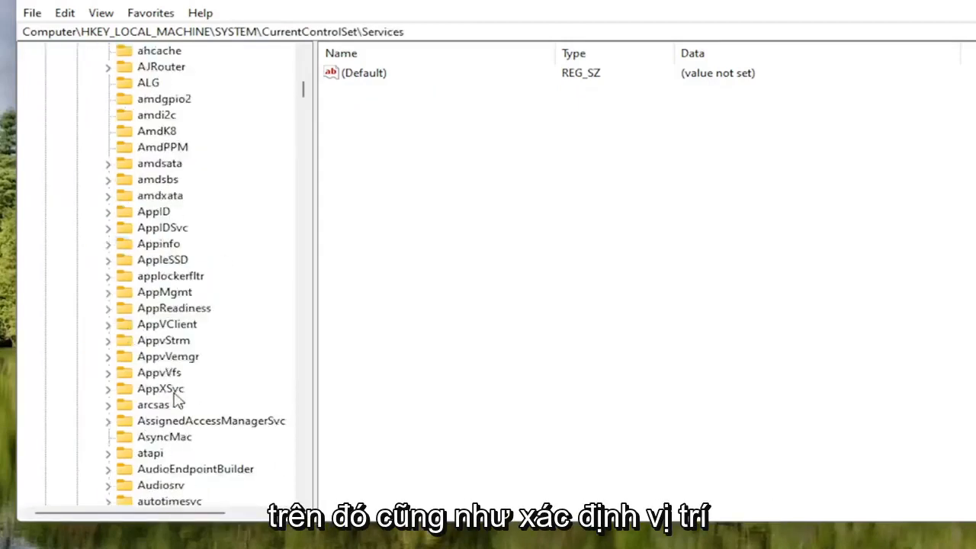
pyautogui.scroll(-12, 175, 402)
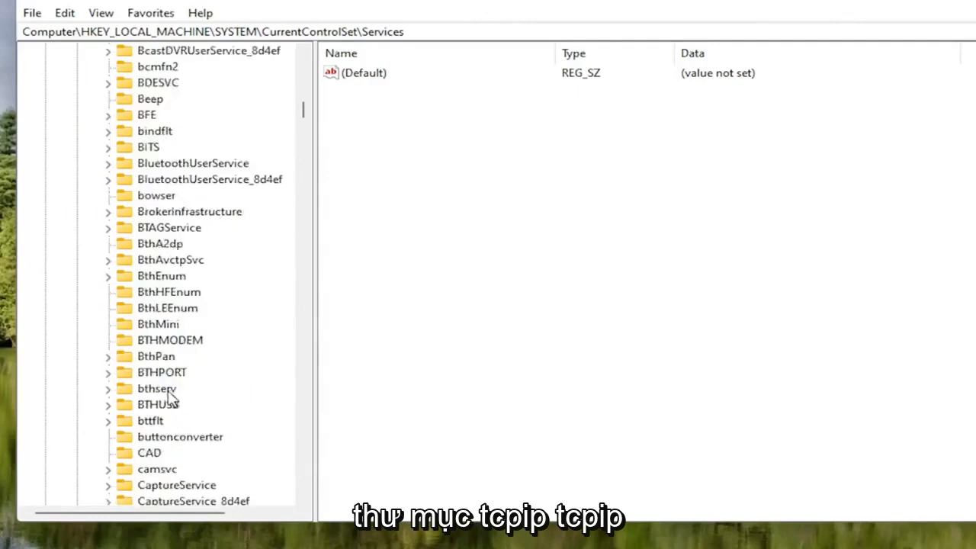
pyautogui.scroll(-17, 170, 398)
pyautogui.click(169, 356)
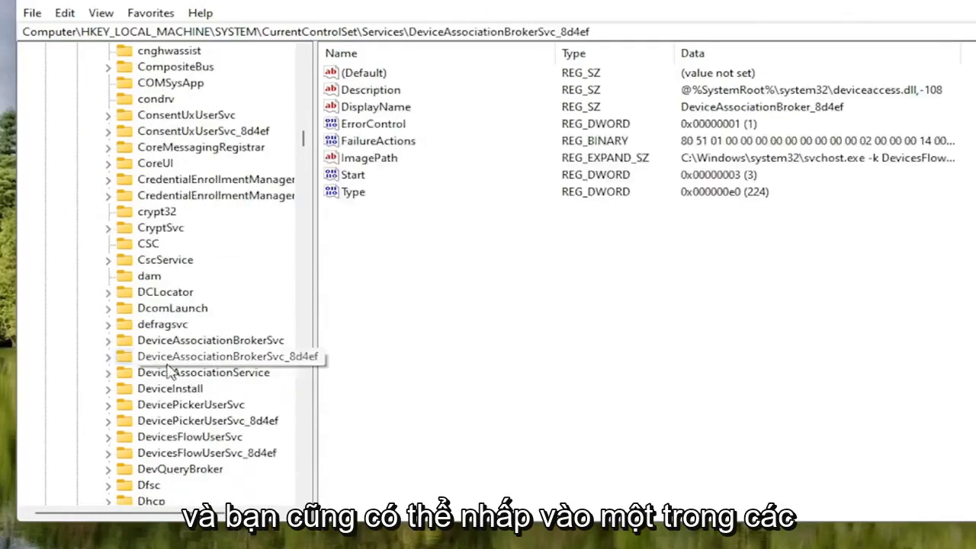
pyautogui.write('tcpip')
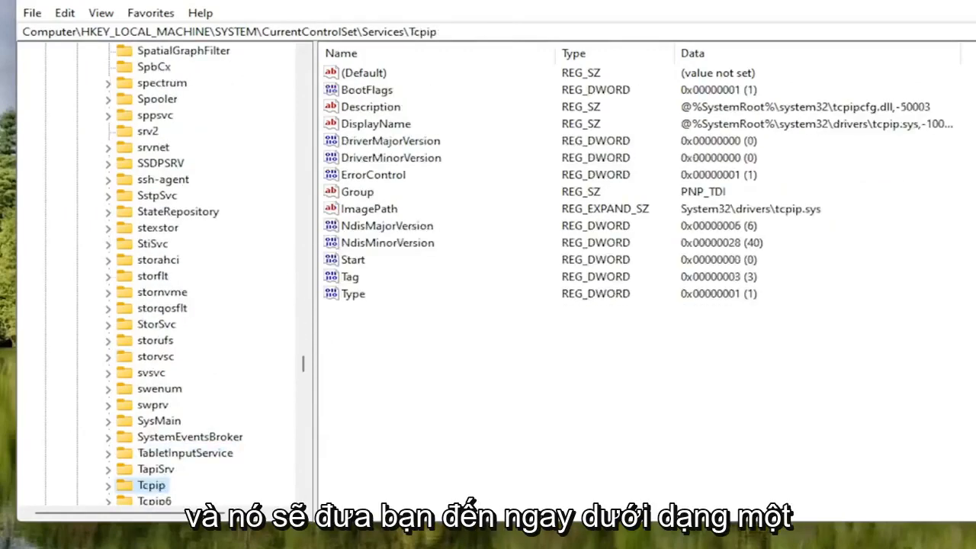
# Expand the Tcpip key and its Parameters subkey.
pyautogui.scroll(-2, 80, 373)
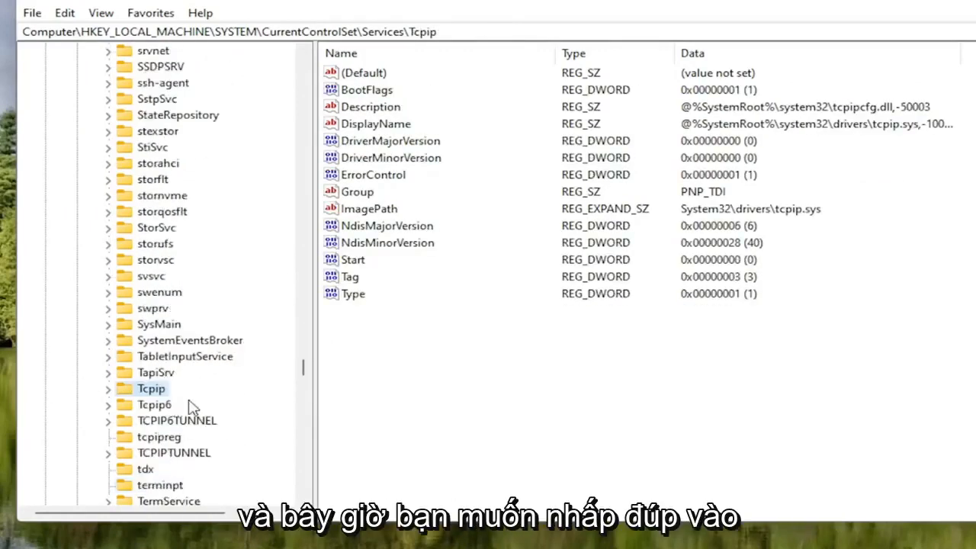
pyautogui.scroll(-2, 191, 407)
pyautogui.doubleClick(141, 297)
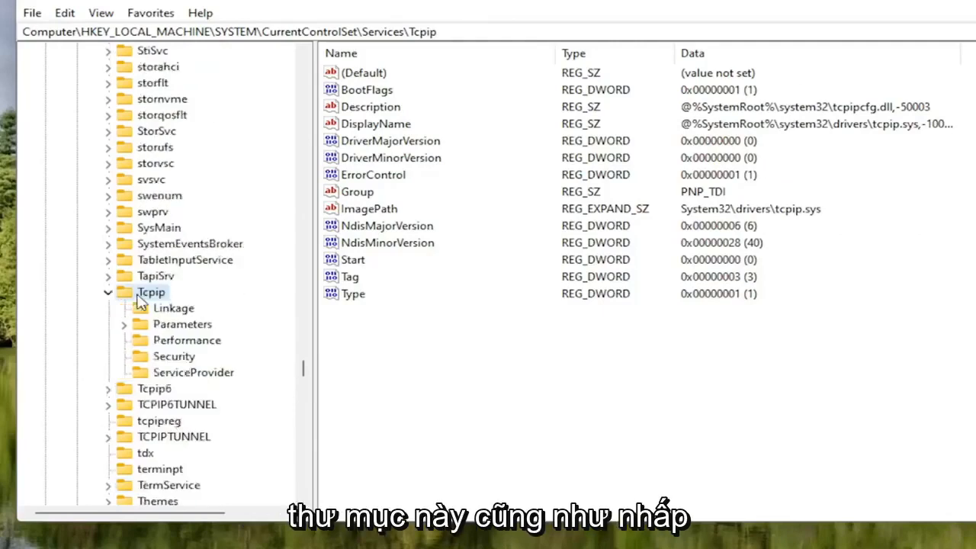
pyautogui.doubleClick(162, 326)
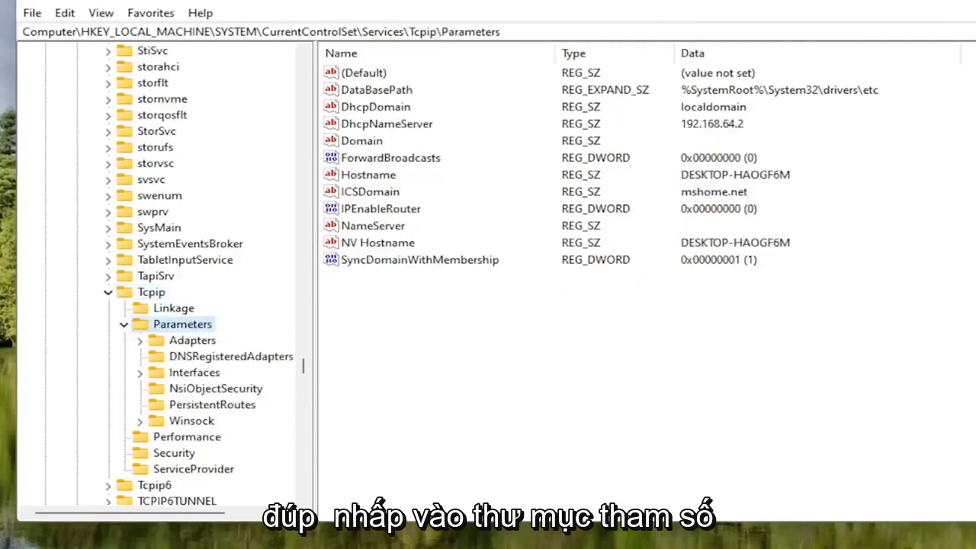
# Expand the Interfaces key under Parameters and widen the key tree to show more of the subkey names.
pyautogui.click(170, 374)
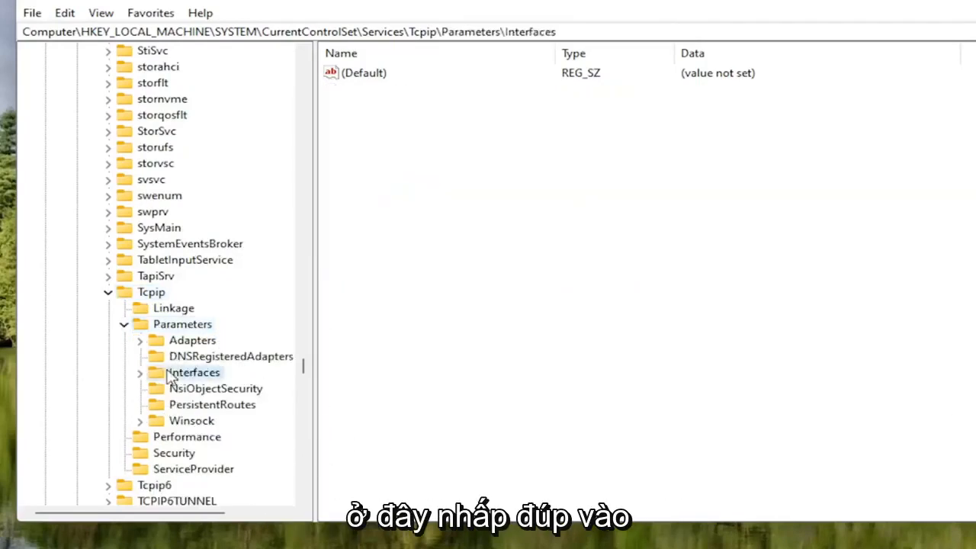
pyautogui.doubleClick(170, 374)
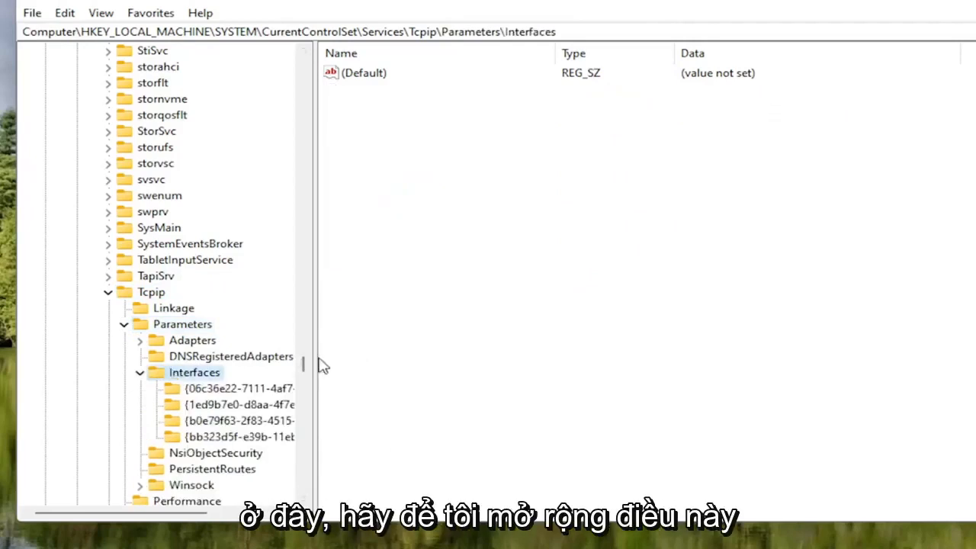
pyautogui.moveTo(314, 356); pyautogui.dragTo(370, 358)
# Compare the values stored in the four Interfaces subkeys to find the one holding the most network information.
pyautogui.click(257, 389)
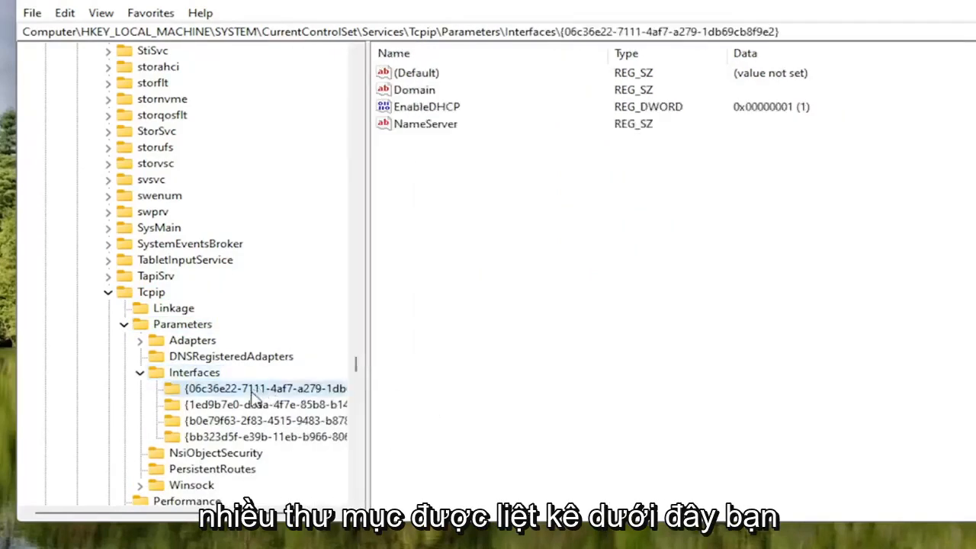
pyautogui.click(252, 403)
pyautogui.click(245, 420)
pyautogui.click(241, 436)
pyautogui.click(229, 420)
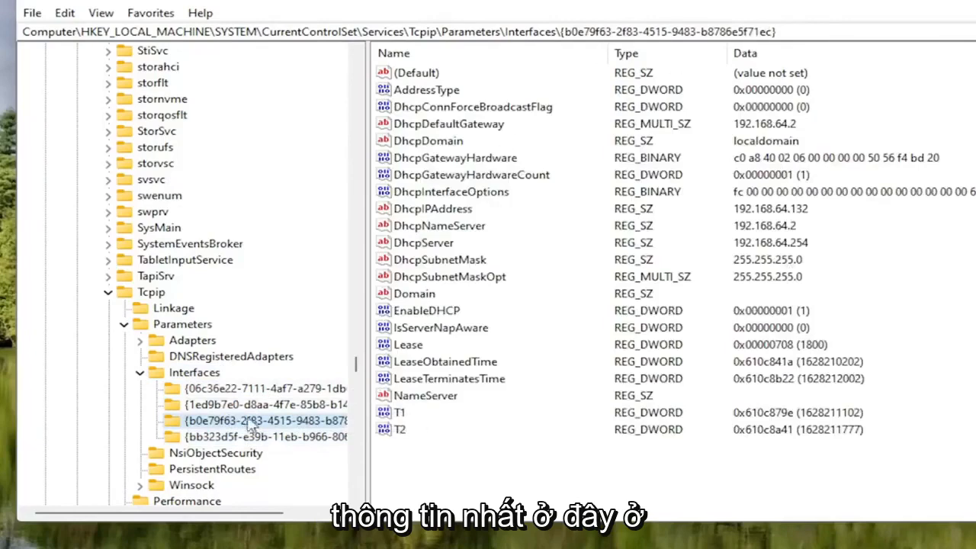
pyautogui.click(218, 437)
pyautogui.click(217, 404)
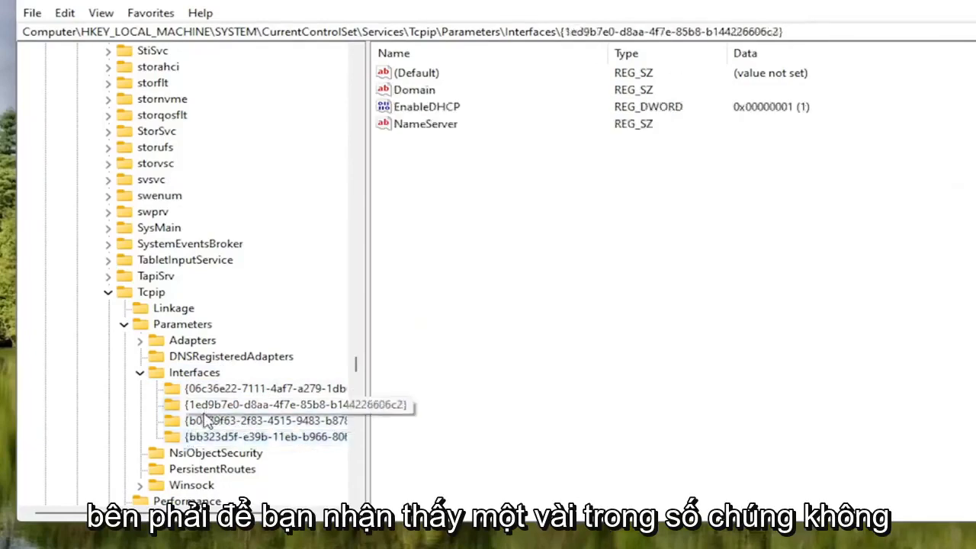
pyautogui.click(217, 420)
pyautogui.click(220, 388)
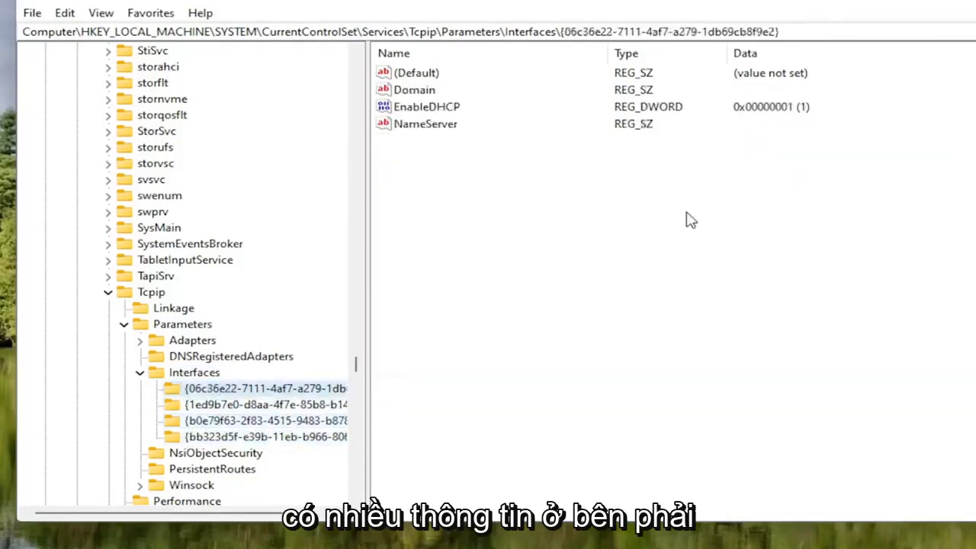
# Create a DWORD (32-bit) value named TCPackFrequency in the Interfaces subkey starting with b0e79f63.
pyautogui.click(228, 420)
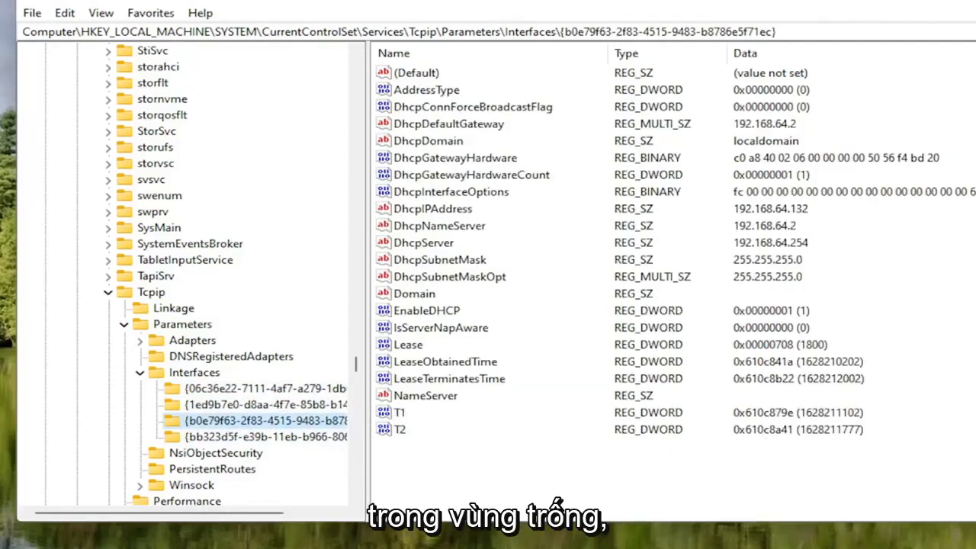
pyautogui.rightClick(420, 462)
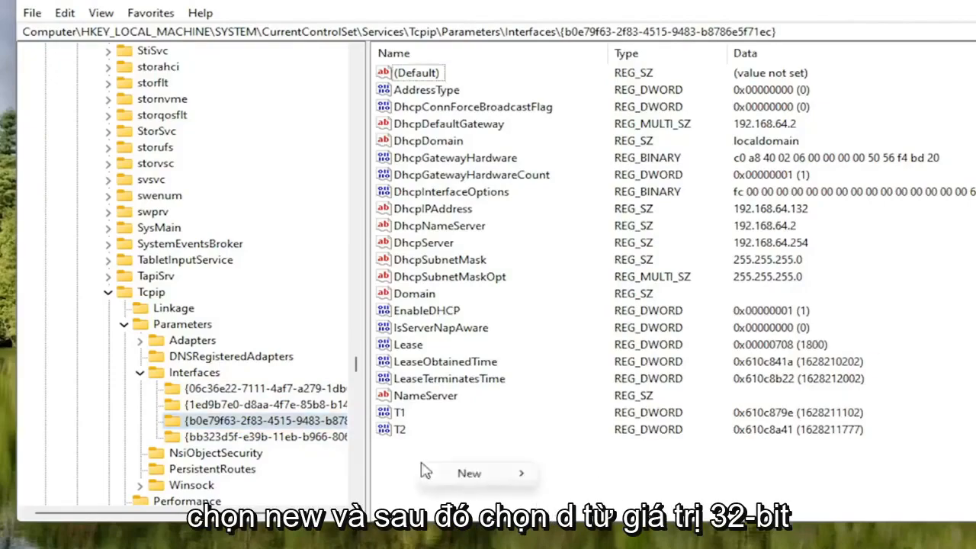
pyautogui.moveTo(476, 472)
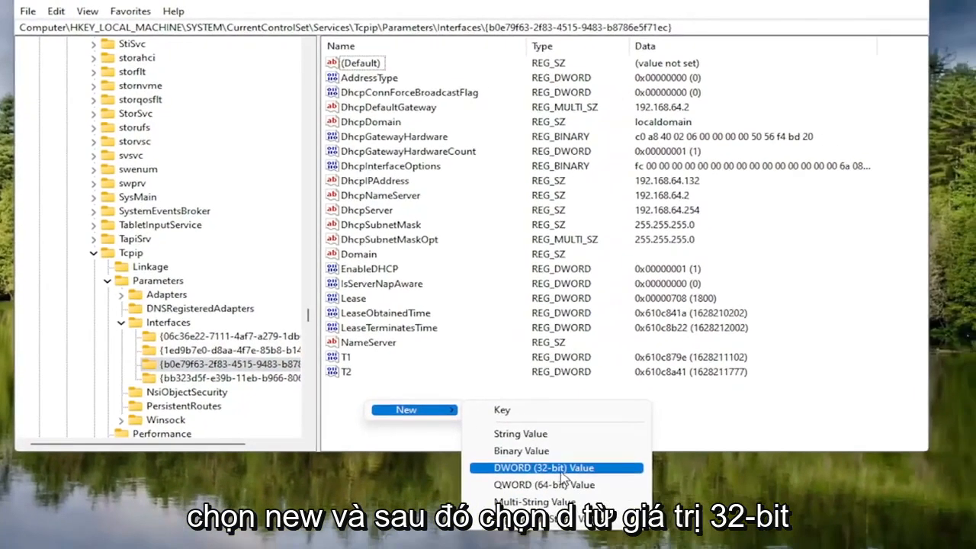
pyautogui.click(557, 467)
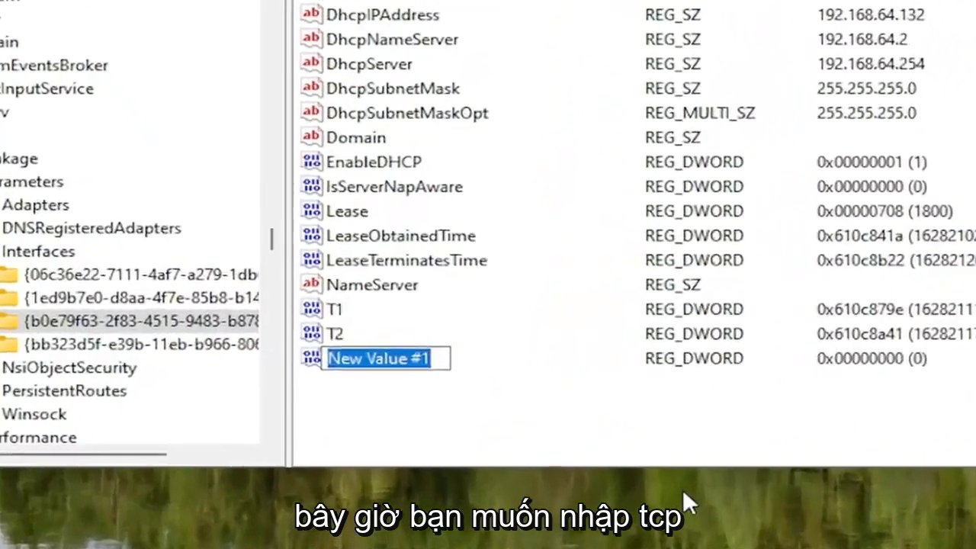
pyautogui.write('TCP')
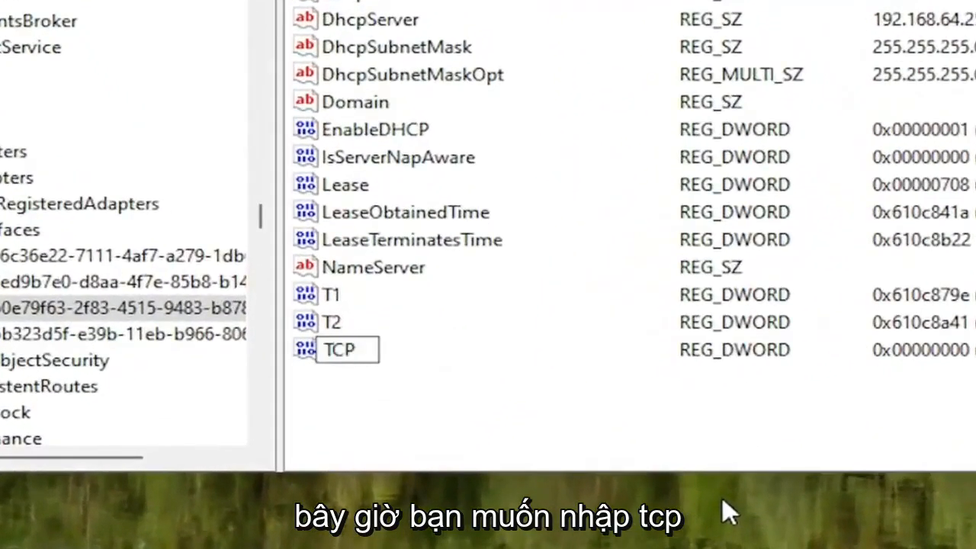
pyautogui.write('ack')
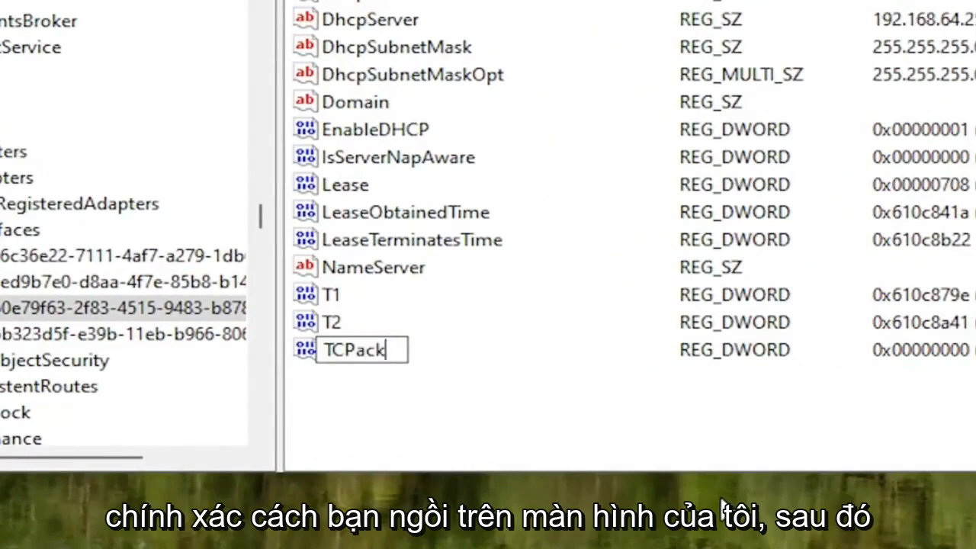
pyautogui.write('Freq')
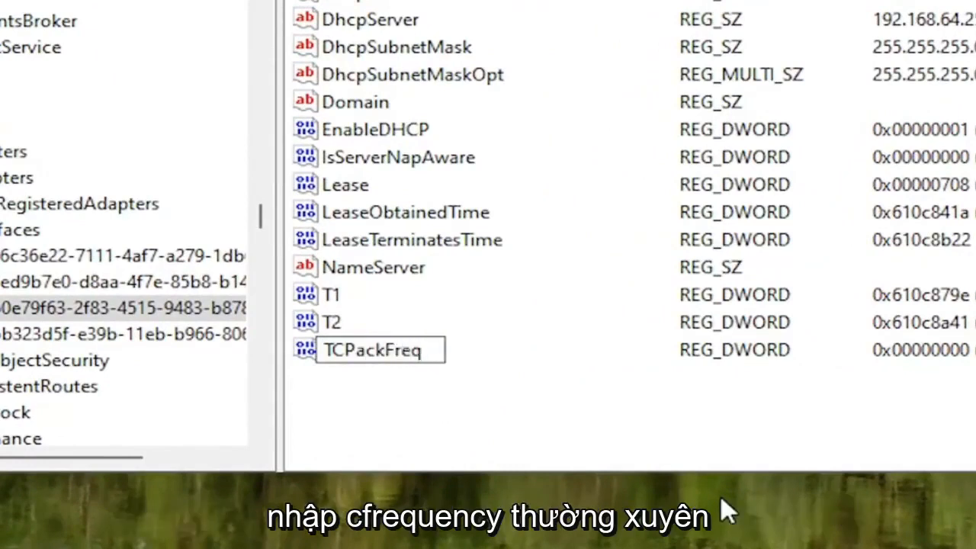
pyautogui.write('uebnc')
pyautogui.press('BackSpace')
pyautogui.press('BackSpace')
pyautogui.press('BackSpace')
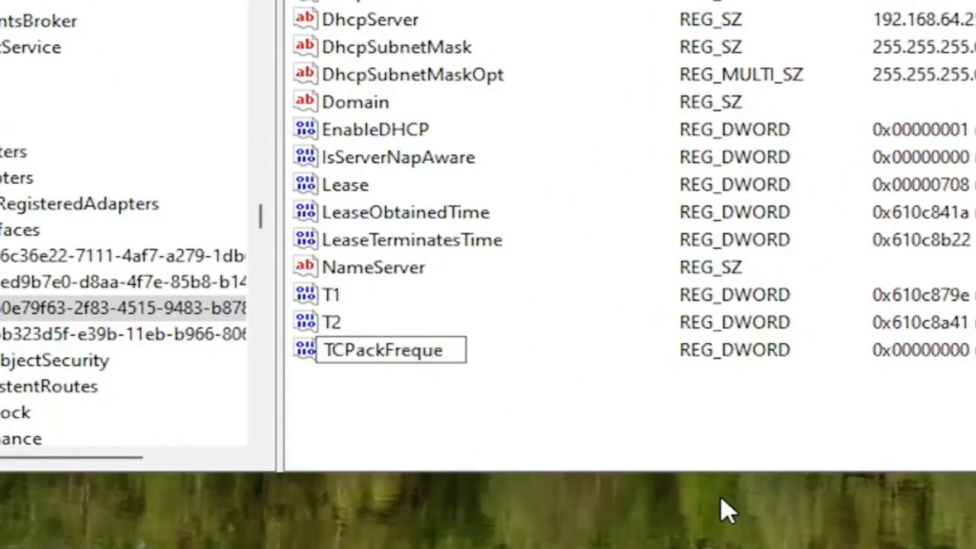
pyautogui.write('ncy')
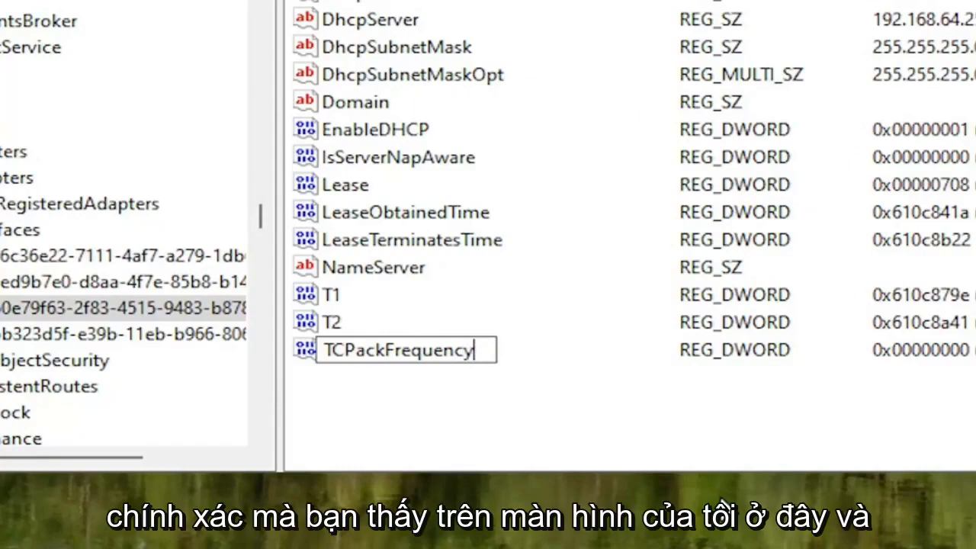
pyautogui.press('Return')
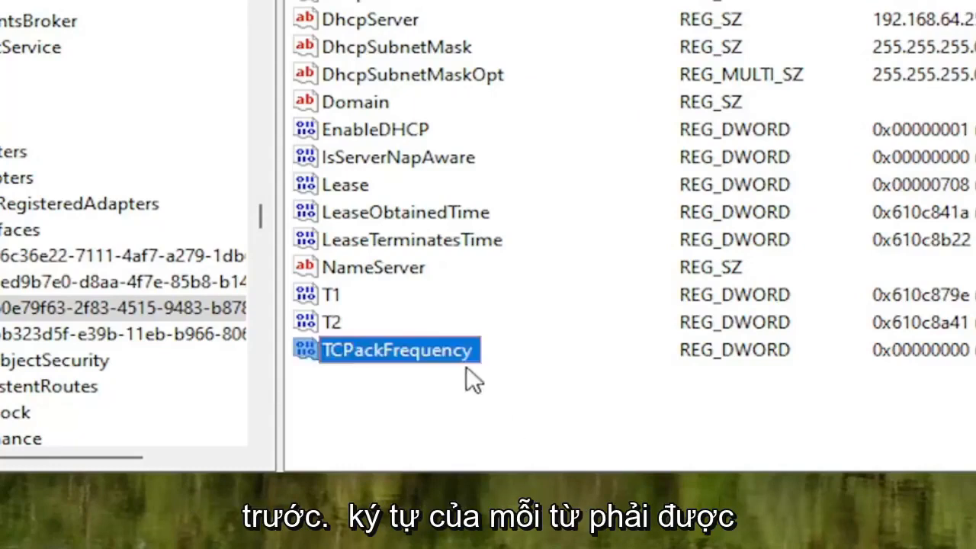
# Add a second DWORD (32-bit) value named TCPNoDelay to the same interface subkey.
pyautogui.click(412, 398)
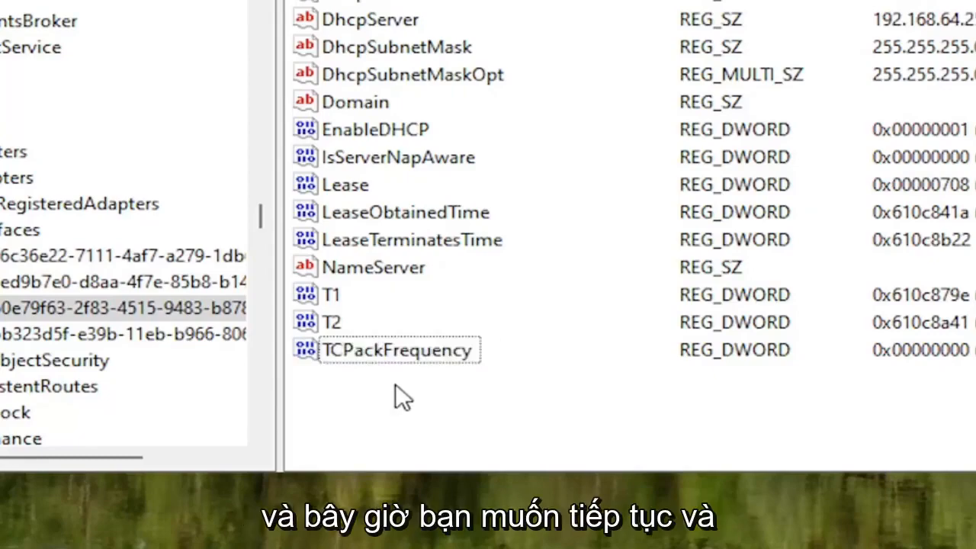
pyautogui.rightClick(402, 397)
pyautogui.moveTo(435, 403)
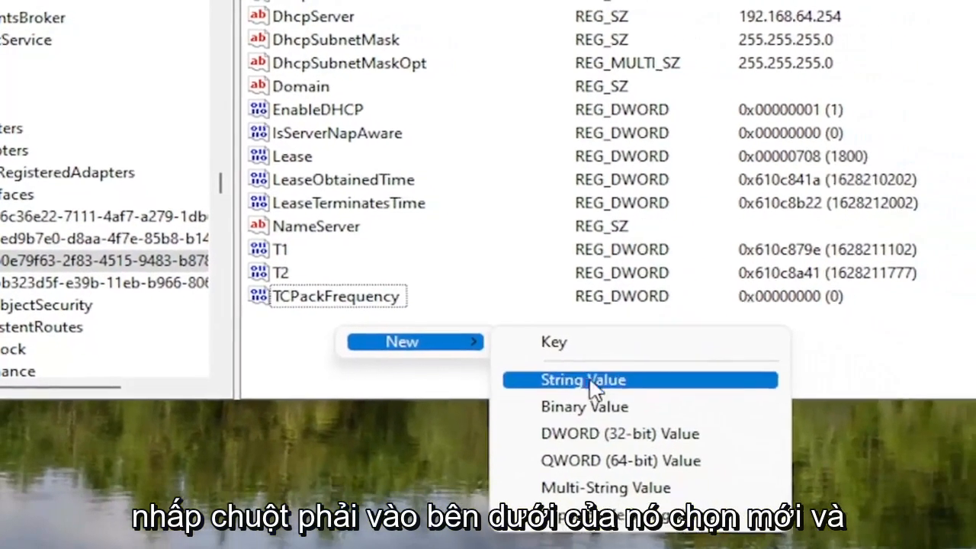
pyautogui.click(585, 426)
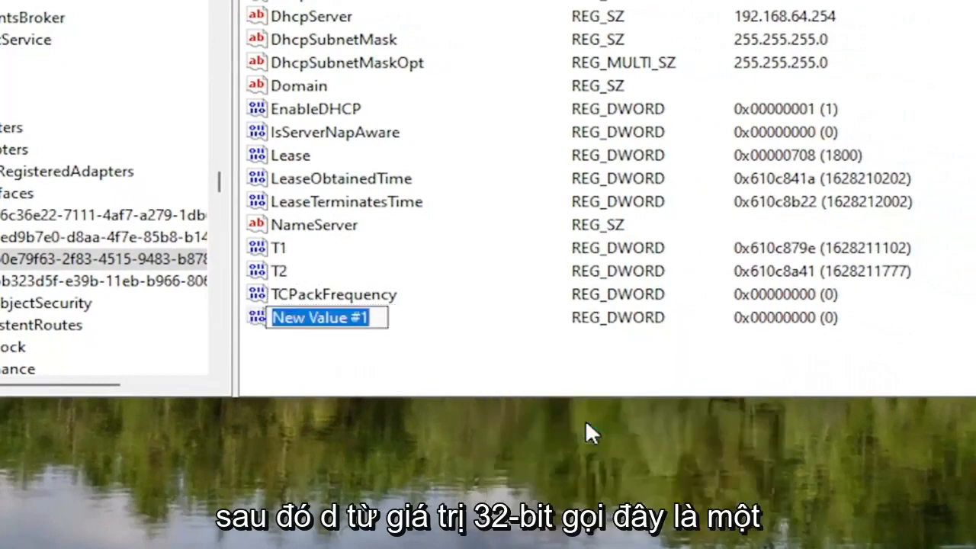
pyautogui.write('TCP')
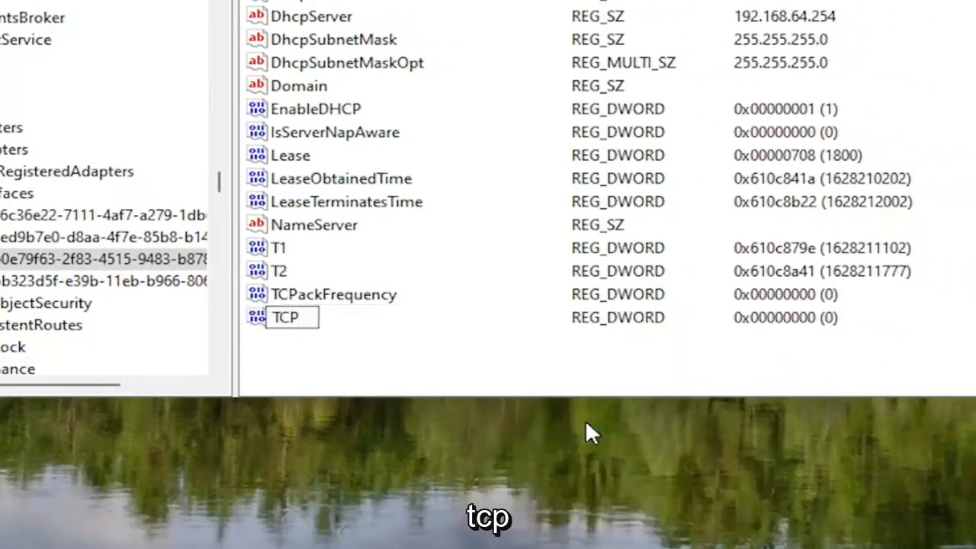
pyautogui.write('NoDelay')
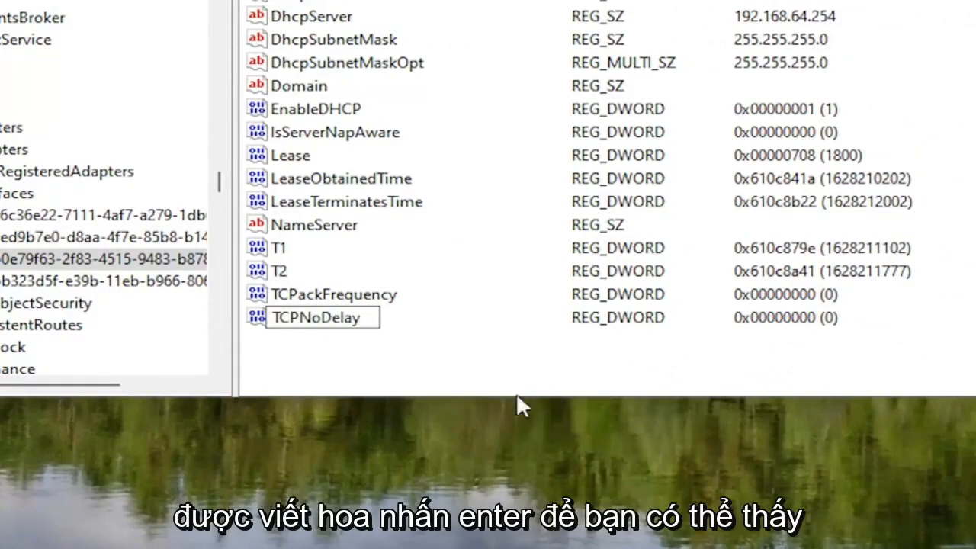
pyautogui.press('Return')
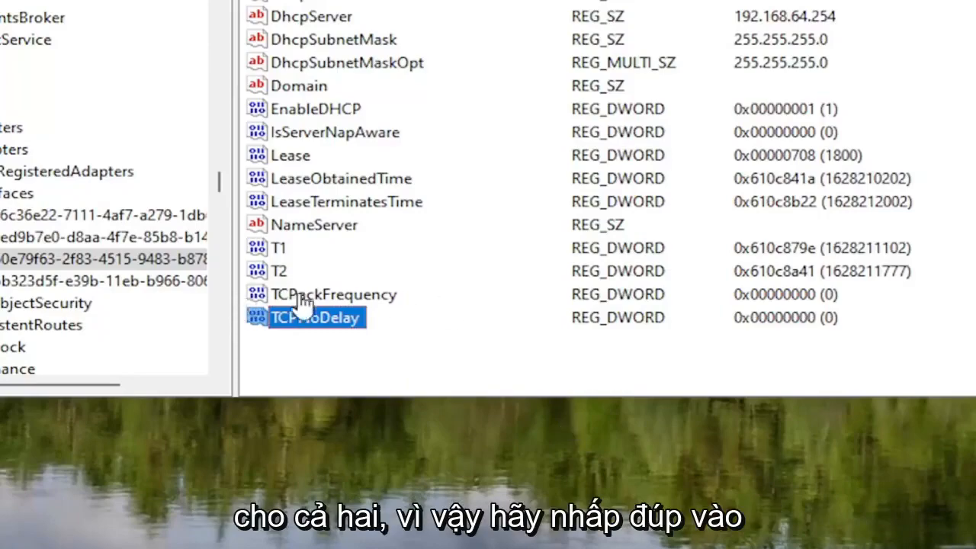
# Set the TCPackFrequency value data to 1 in hexadecimal.
pyautogui.doubleClick(360, 298)
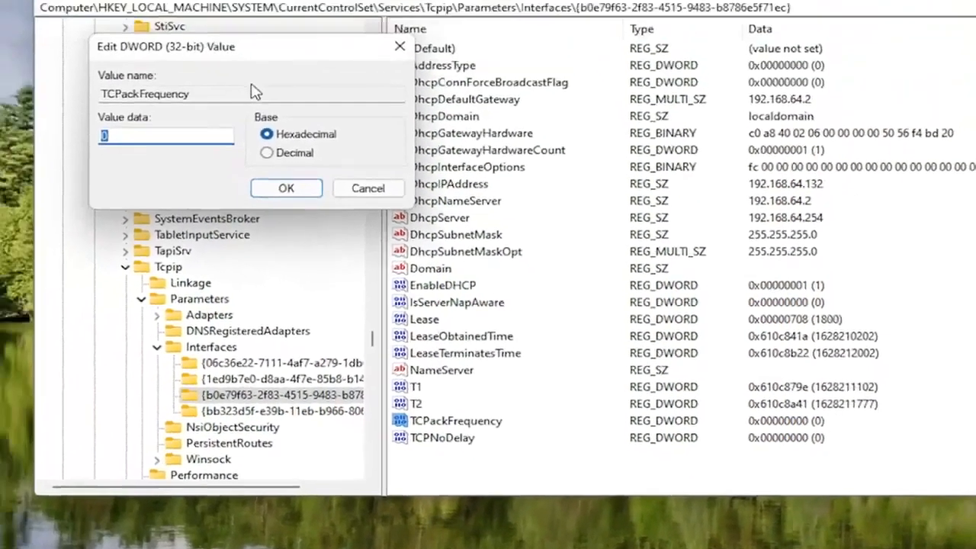
pyautogui.moveTo(262, 55); pyautogui.dragTo(562, 163)
pyautogui.click(439, 244)
pyautogui.moveTo(434, 240); pyautogui.dragTo(237, 216)
pyautogui.write('1')
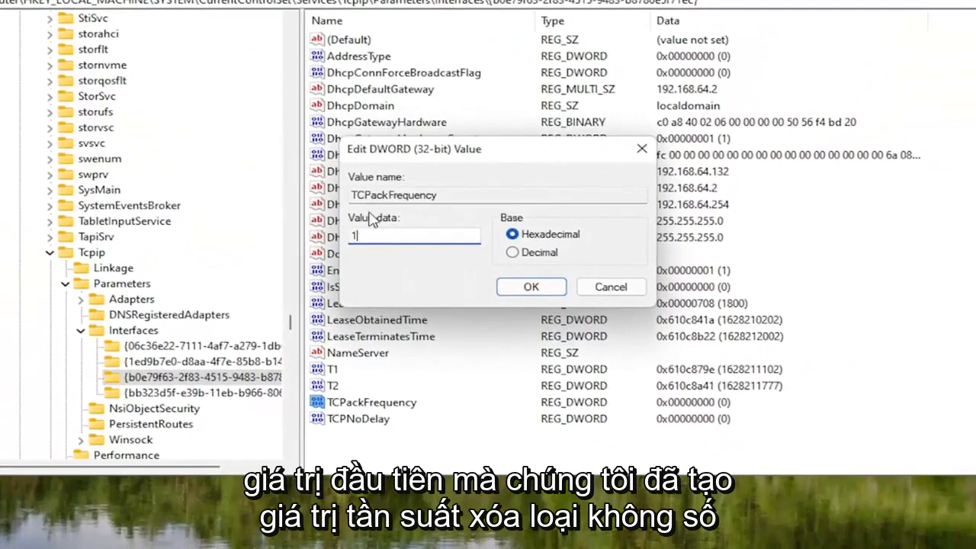
pyautogui.click(506, 293)
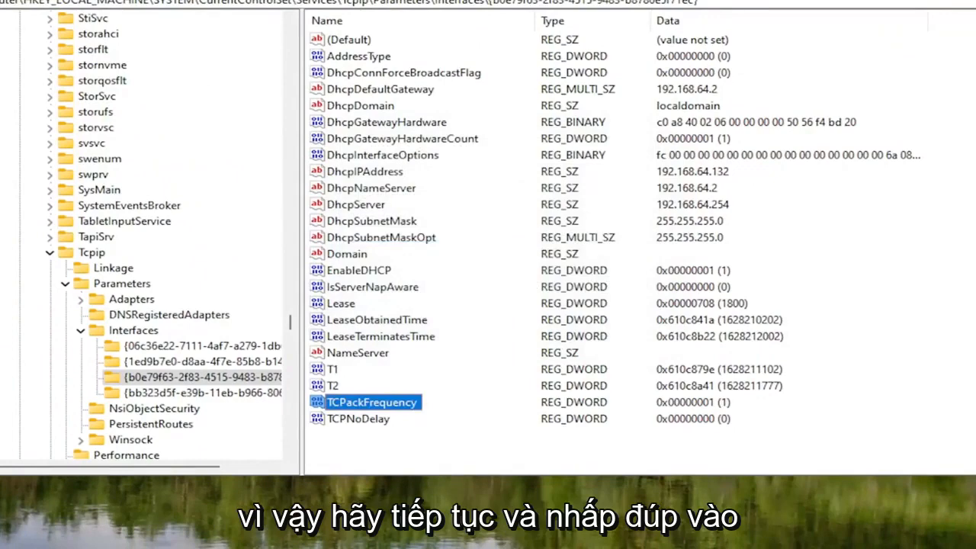
# Set the TCPNoDelay value data to 1 in hexadecimal.
pyautogui.doubleClick(360, 426)
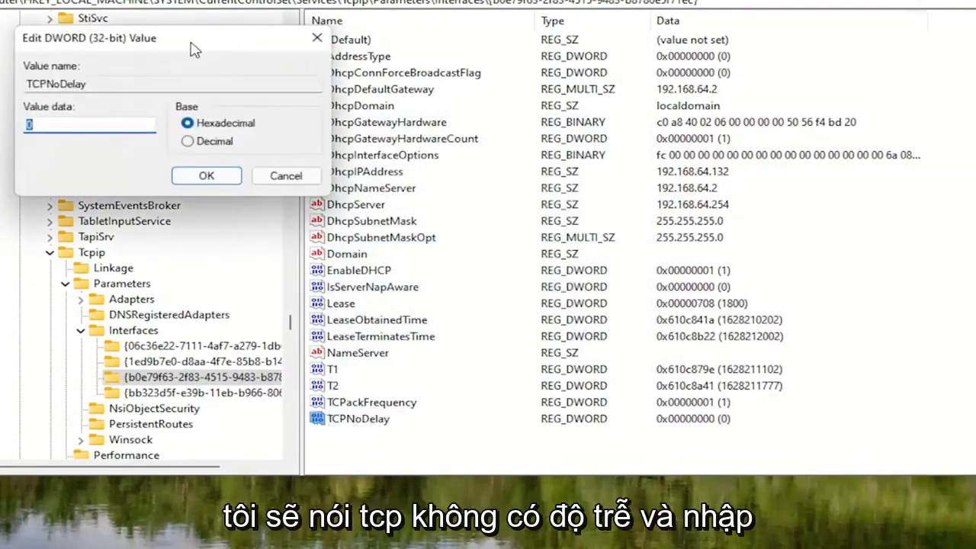
pyautogui.moveTo(193, 49); pyautogui.dragTo(455, 160)
pyautogui.write('1')
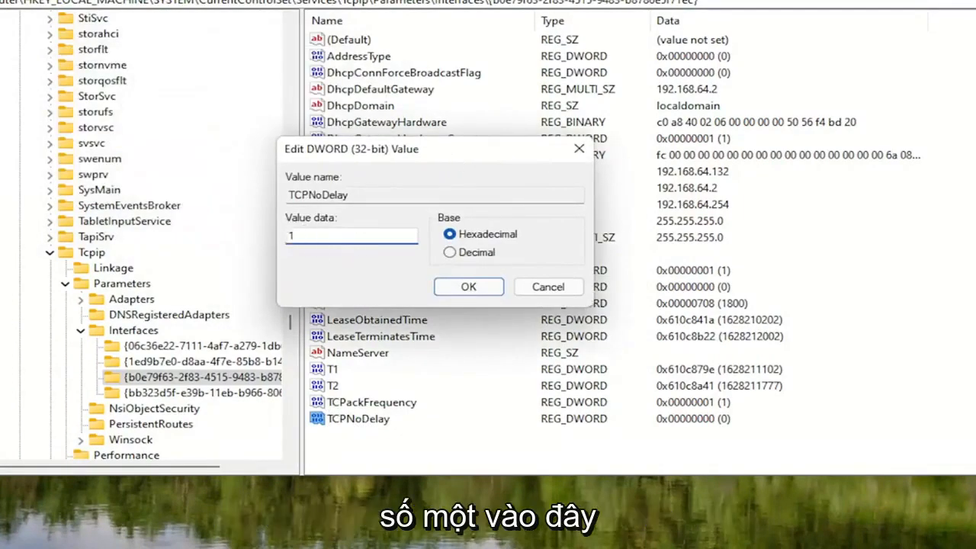
pyautogui.click(468, 287)
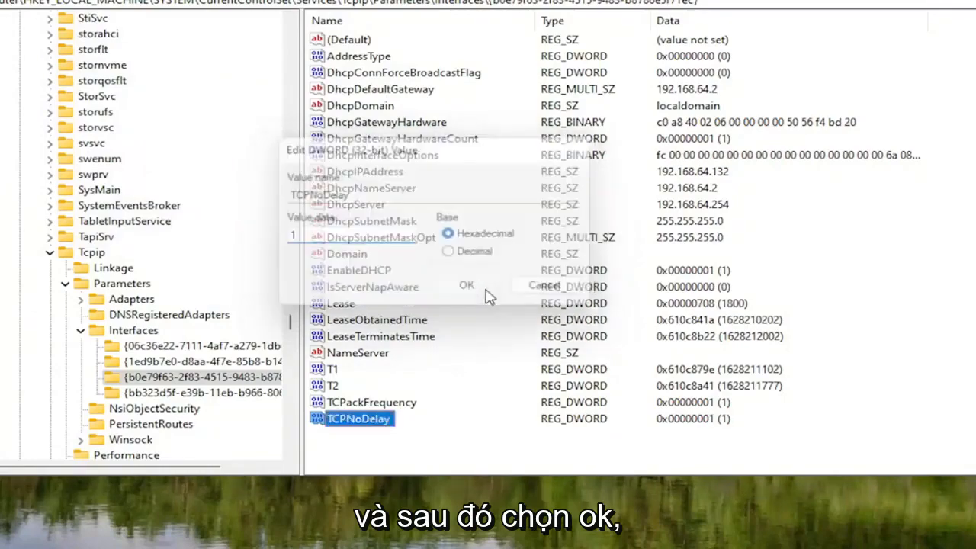
# Collapse the expanded keys from Interfaces and Tcpip up through Services, CurrentControlSet and SYSTEM.
pyautogui.click(80, 330)
pyautogui.click(65, 283)
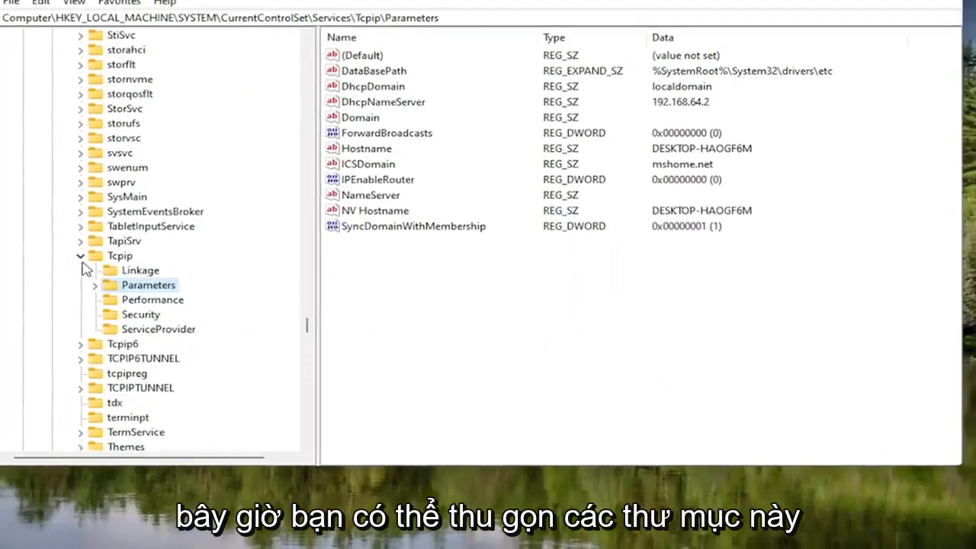
pyautogui.click(50, 252)
pyautogui.scroll(6, 101, 267)
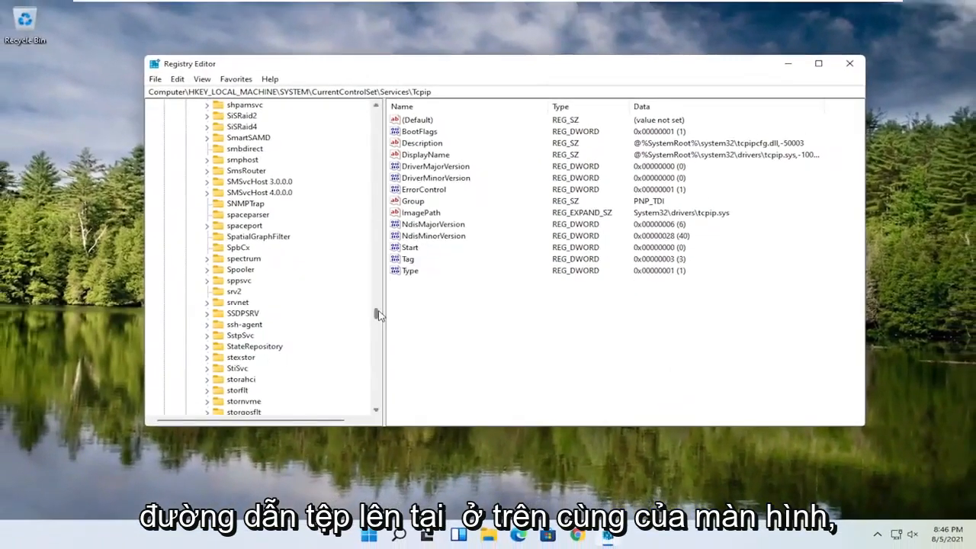
pyautogui.moveTo(356, 311); pyautogui.dragTo(378, 105)
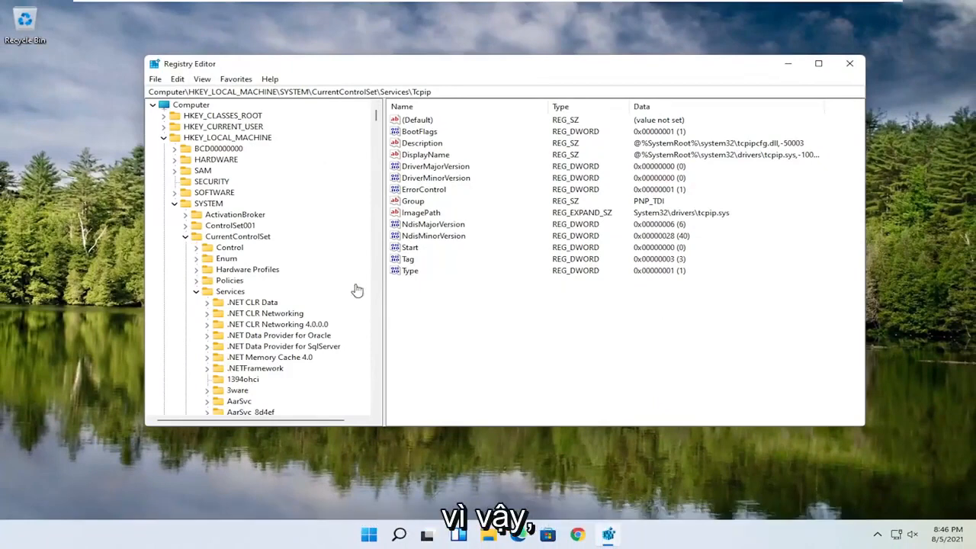
pyautogui.click(195, 292)
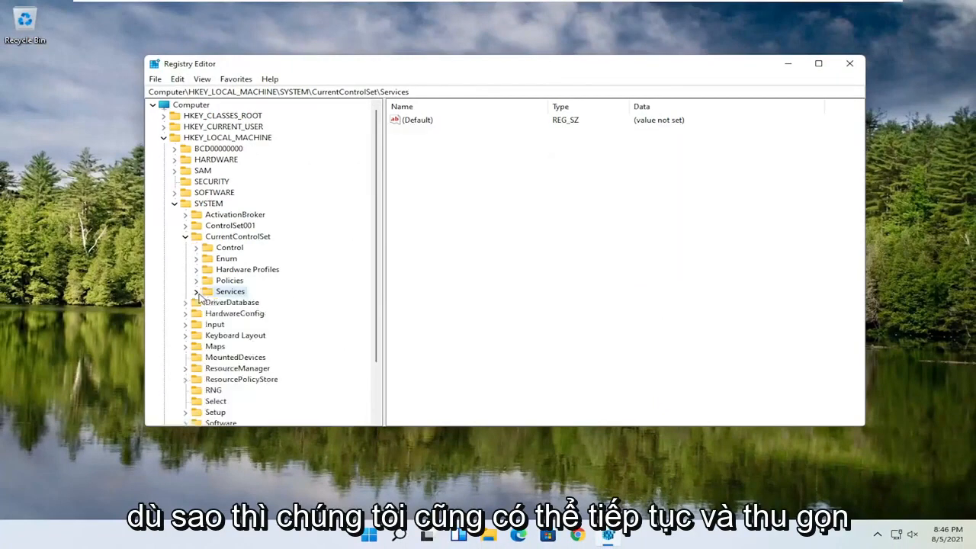
pyautogui.click(186, 237)
pyautogui.click(174, 204)
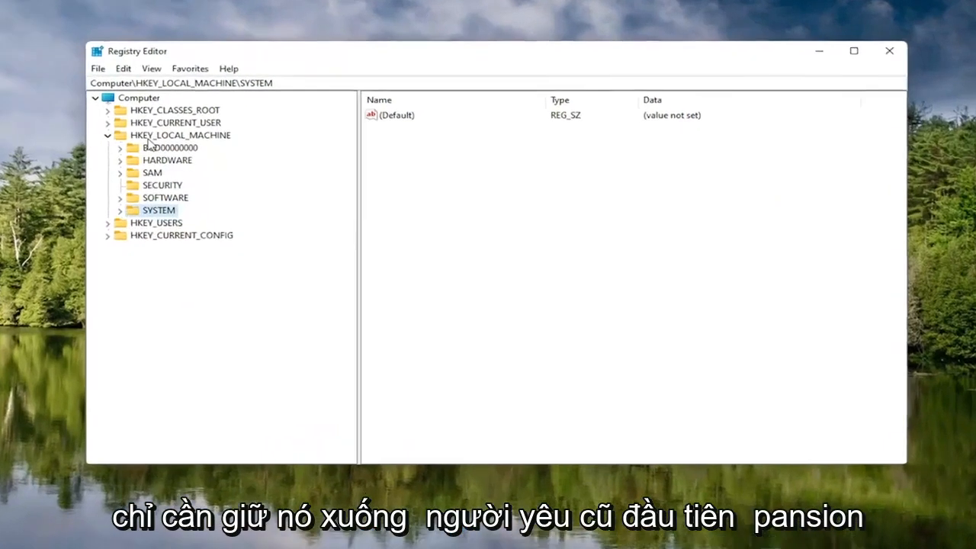
# Expand the SOFTWARE key under HKEY_LOCAL_MACHINE and its Microsoft subkey.
pyautogui.click(150, 138)
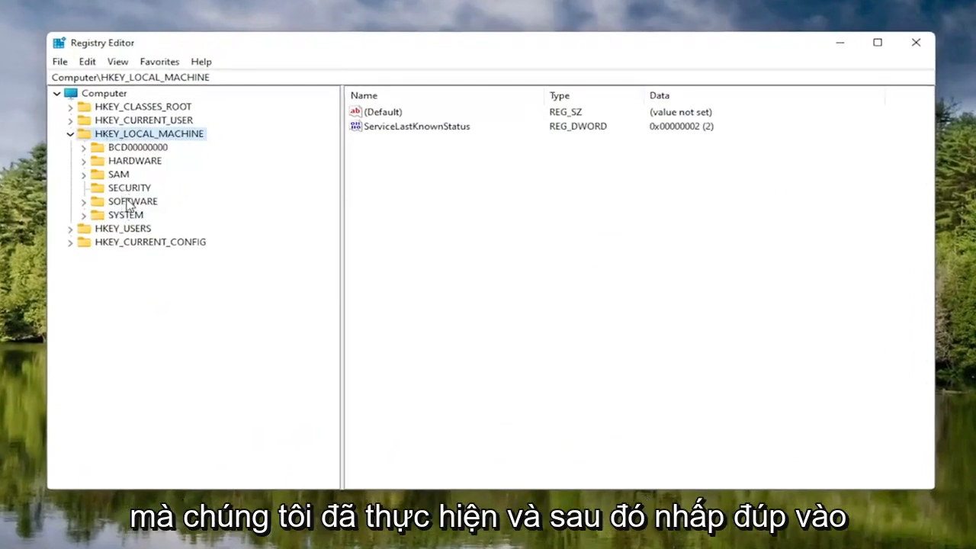
pyautogui.doubleClick(131, 201)
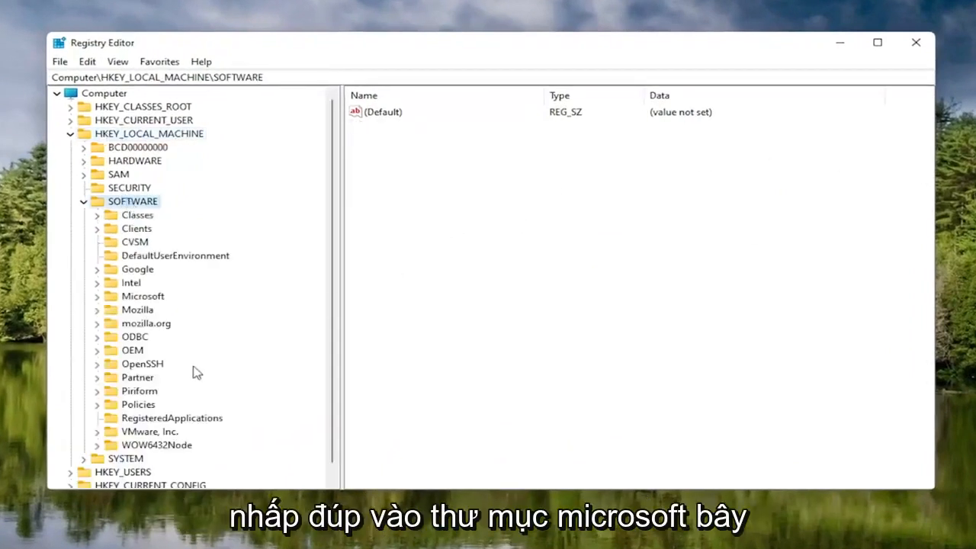
pyautogui.doubleClick(137, 297)
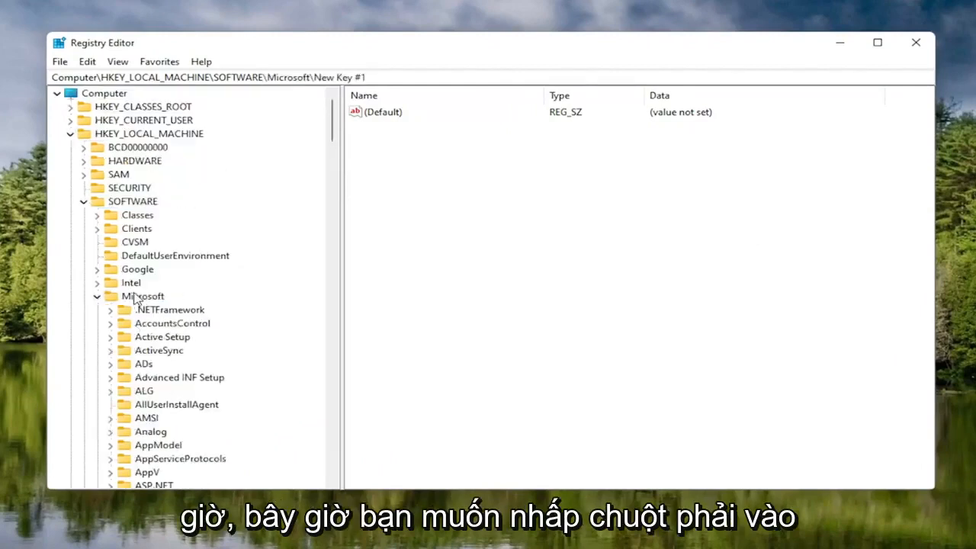
# Create a new key under the Microsoft key.
pyautogui.rightClick(130, 299)
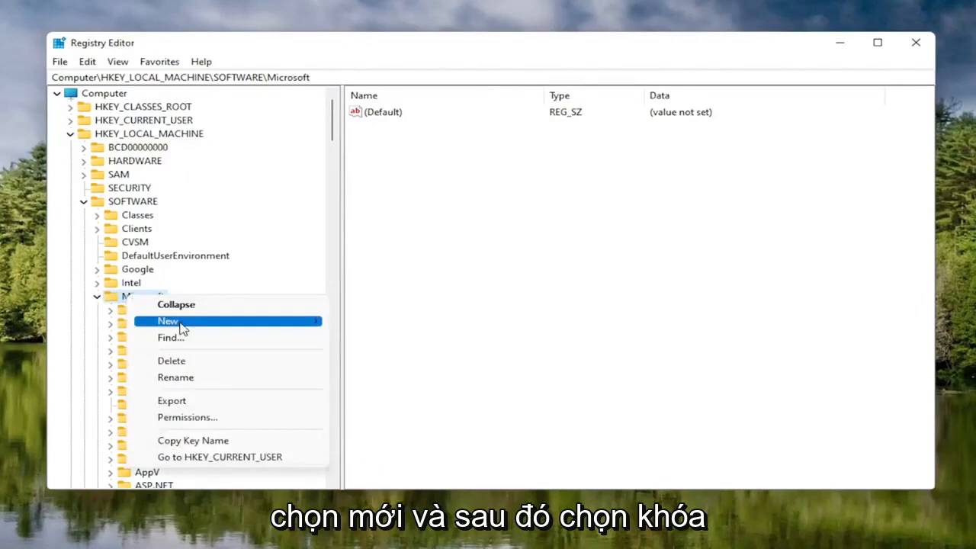
pyautogui.click(180, 321)
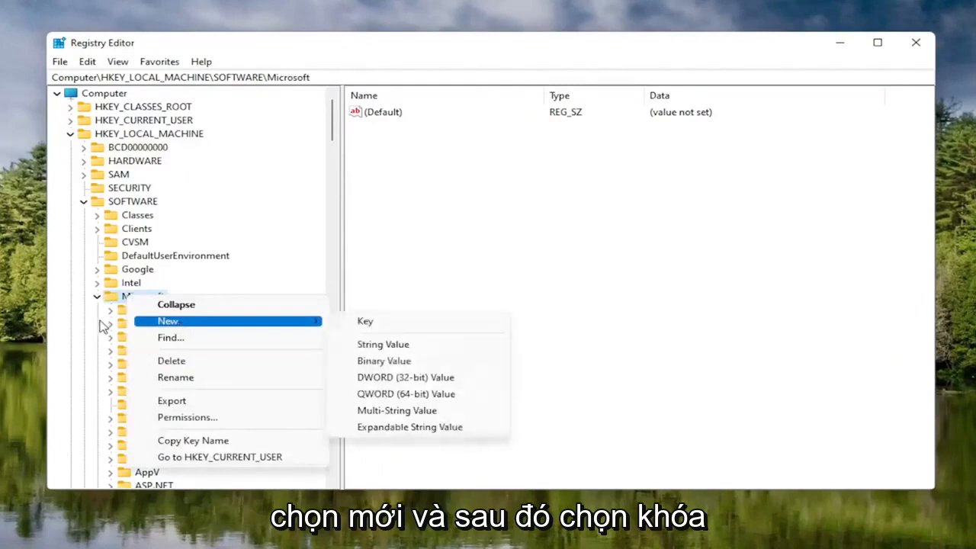
pyautogui.click(369, 321)
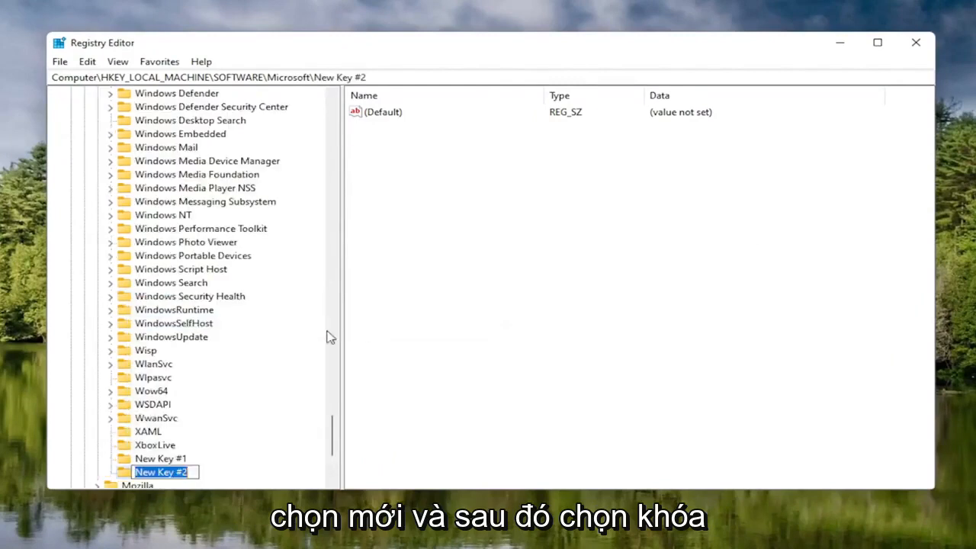
# Delete the older key named New Key #1 at the end of the Microsoft subkeys.
pyautogui.scroll(-1, 251, 359)
pyautogui.click(161, 419)
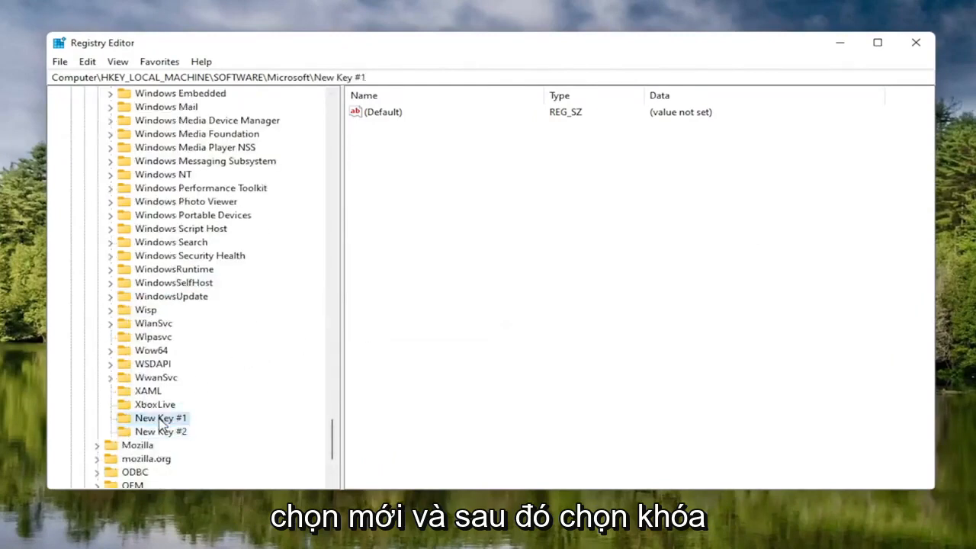
pyautogui.press('Delete')
pyautogui.press('Return')
# Rename the remaining New Key #2 under Microsoft as New Key #1.
pyautogui.scroll(4, 160, 358)
pyautogui.scroll(-5, 157, 374)
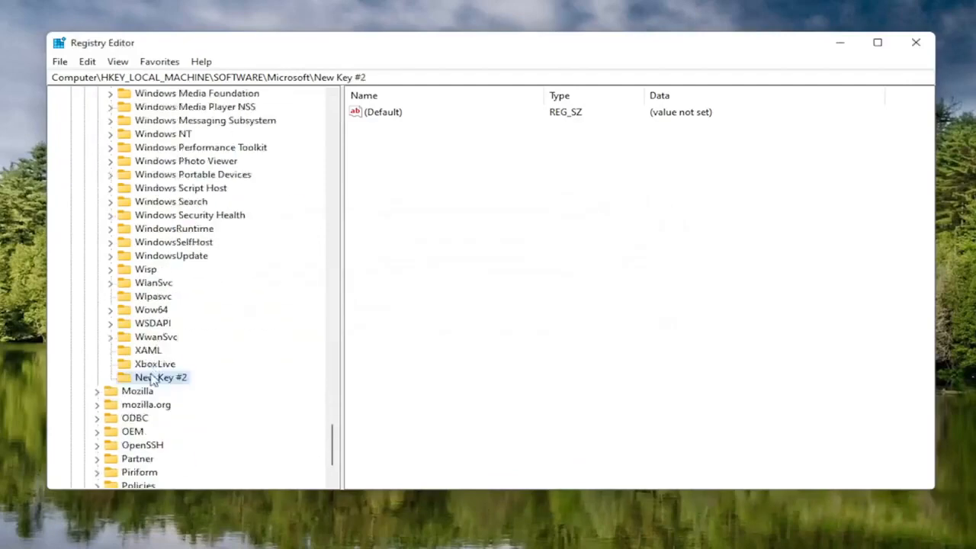
pyautogui.rightClick(151, 377)
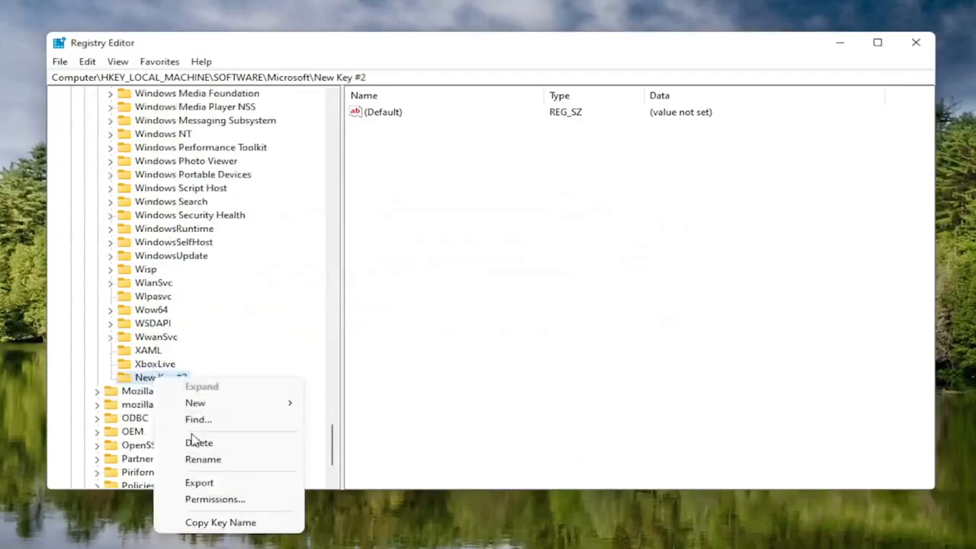
pyautogui.click(203, 459)
pyautogui.press('End')
pyautogui.write('1')
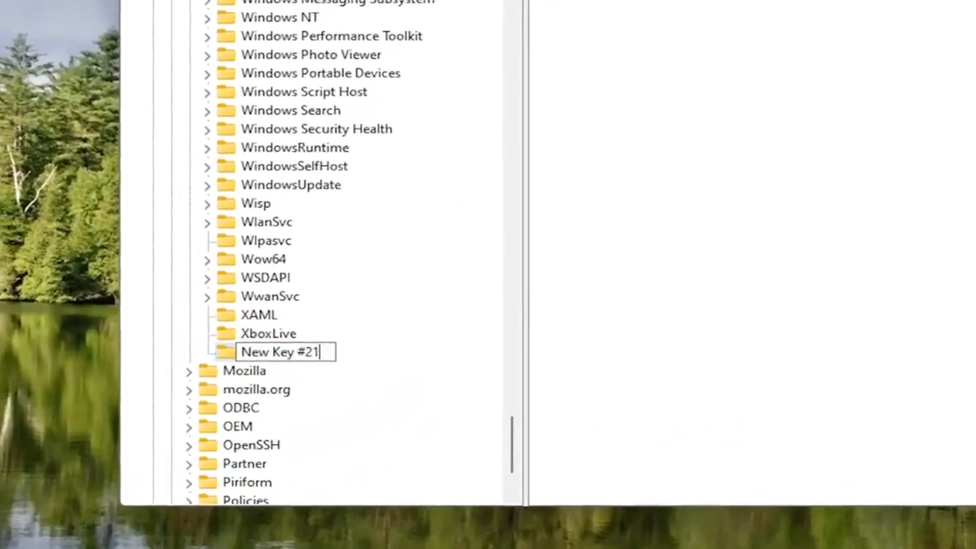
pyautogui.press('Left')
pyautogui.press('BackSpace')
pyautogui.press('Return')
# Try to rename New Key #1 under Microsoft as MSMQ, and delete New Key #1.
pyautogui.scroll(8, 324, 320)
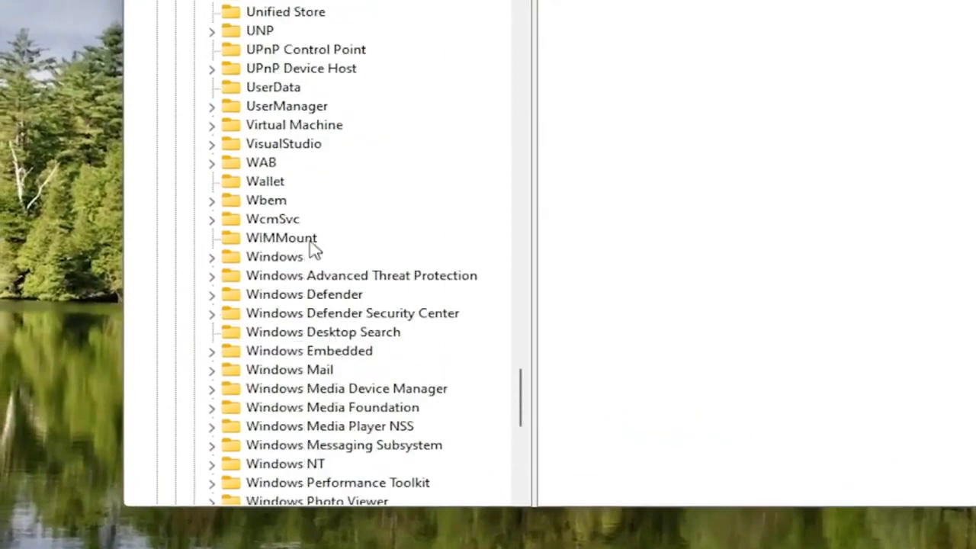
pyautogui.scroll(-9, 310, 256)
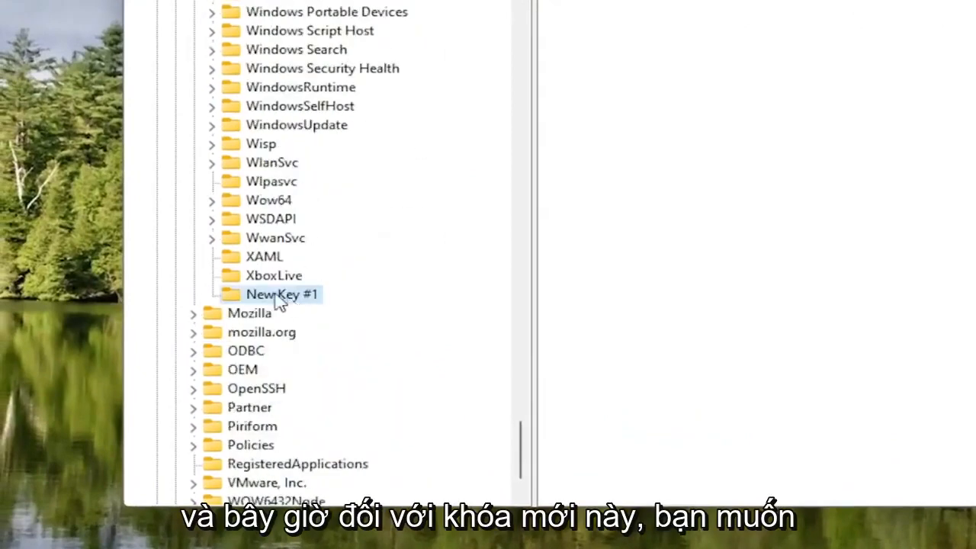
pyautogui.rightClick(283, 298)
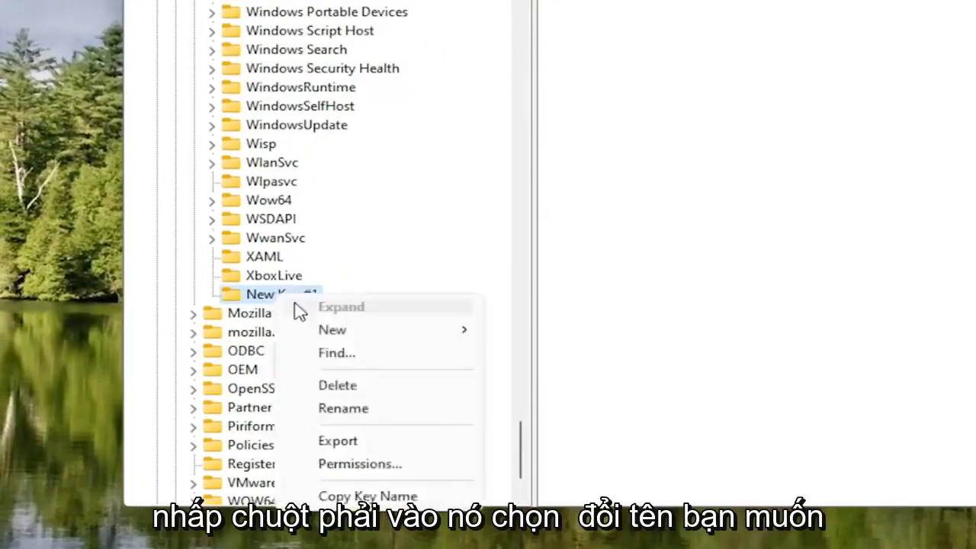
pyautogui.click(345, 411)
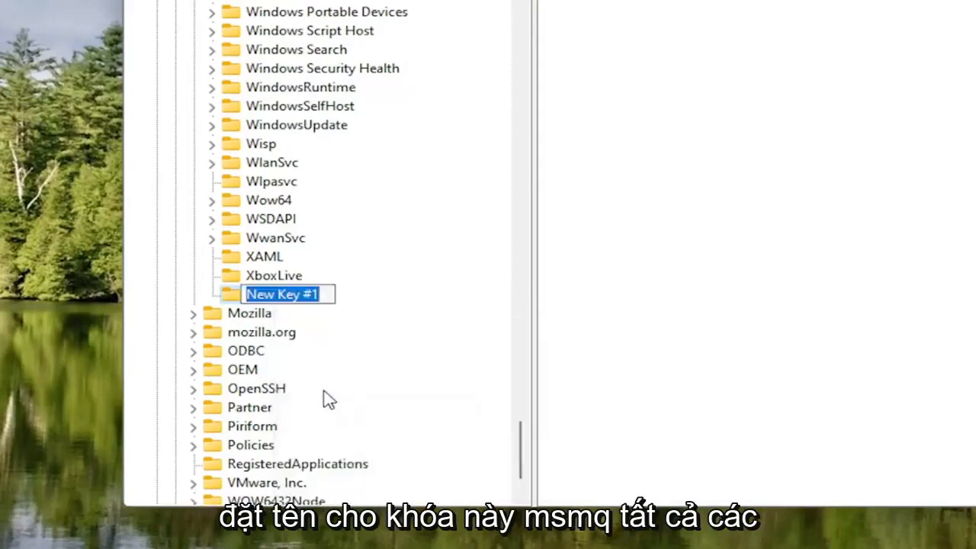
pyautogui.write('MSMQ')
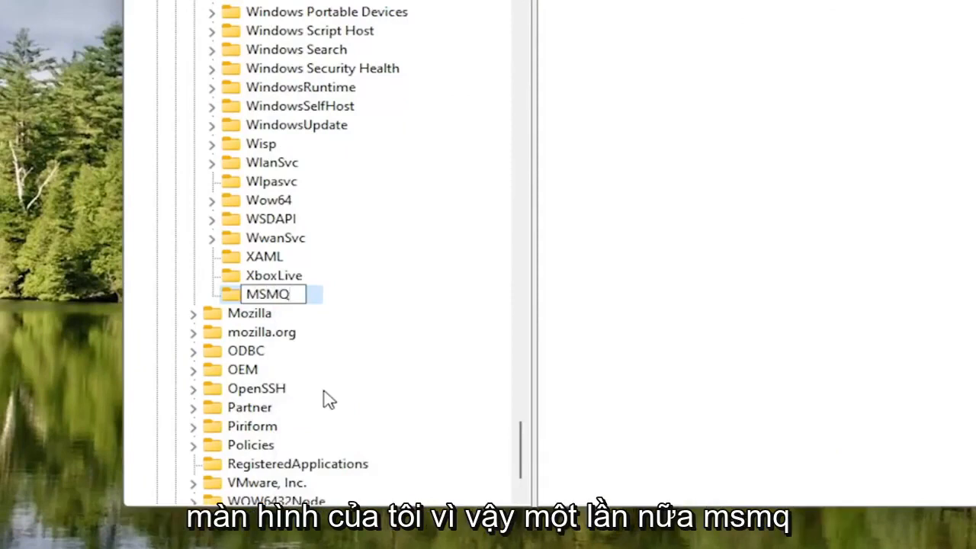
pyautogui.press('Return')
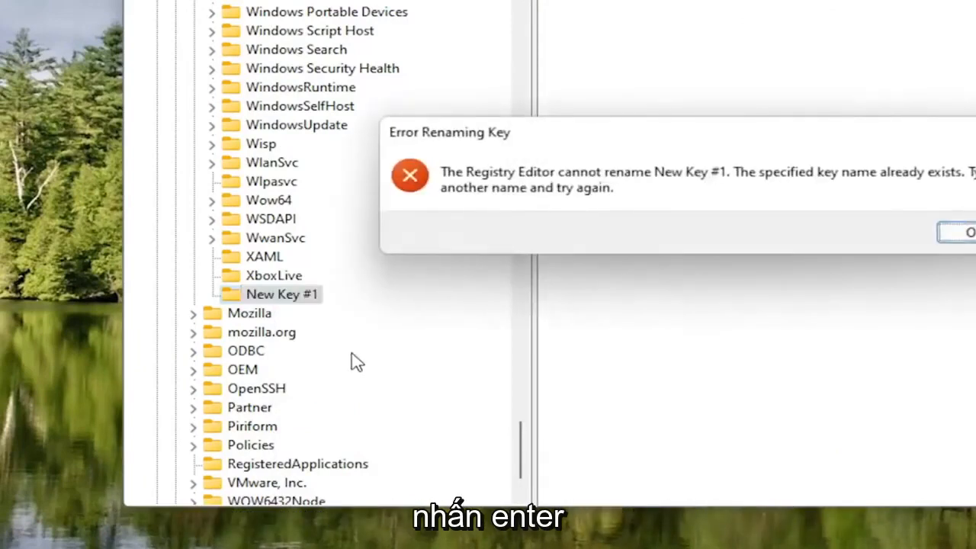
pyautogui.click(966, 240)
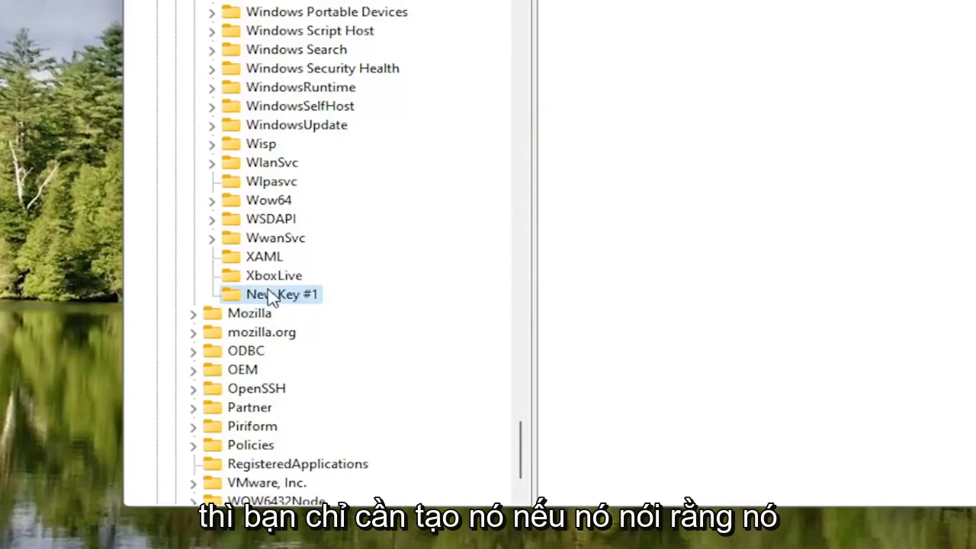
pyautogui.press('Delete')
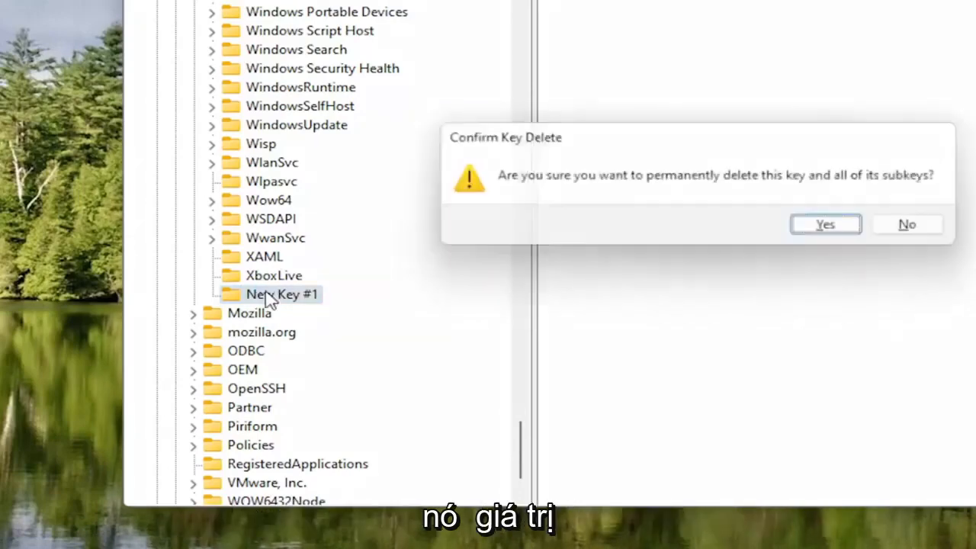
pyautogui.press('Return')
# Select the existing MSMQ key under HKEY_LOCAL_MACHINE\SOFTWARE\Microsoft.
pyautogui.scroll(4, 278, 238)
pyautogui.scroll(10, 278, 238)
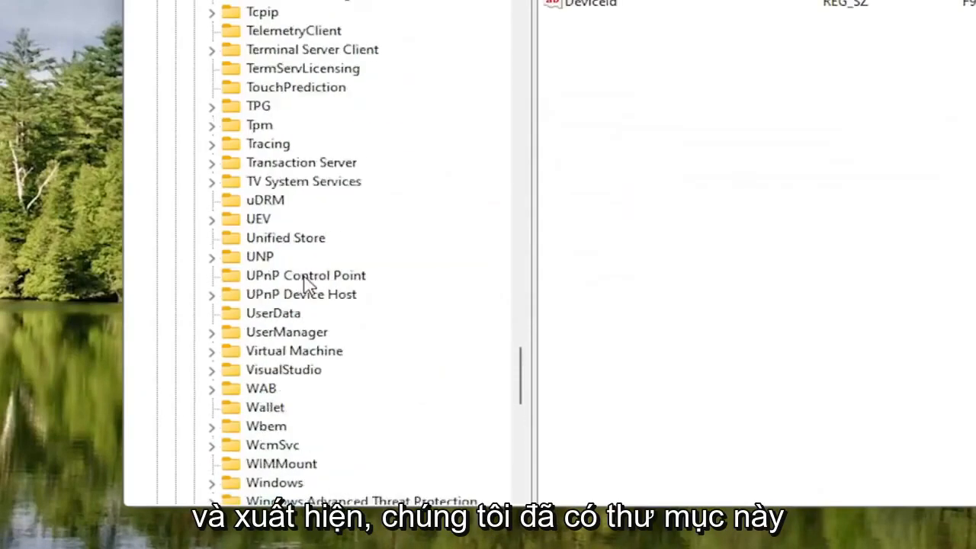
pyautogui.scroll(9, 305, 284)
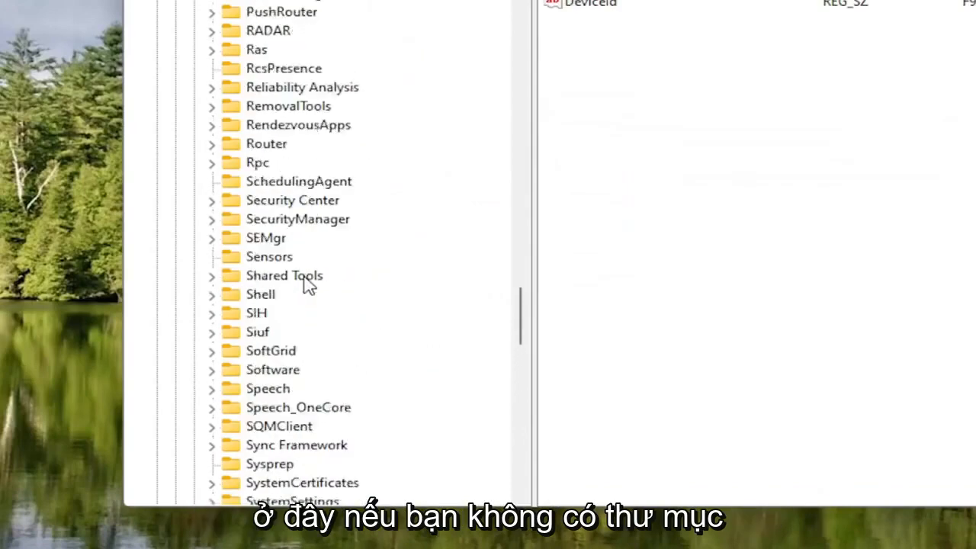
pyautogui.scroll(-7, 308, 284)
pyautogui.scroll(12, 309, 283)
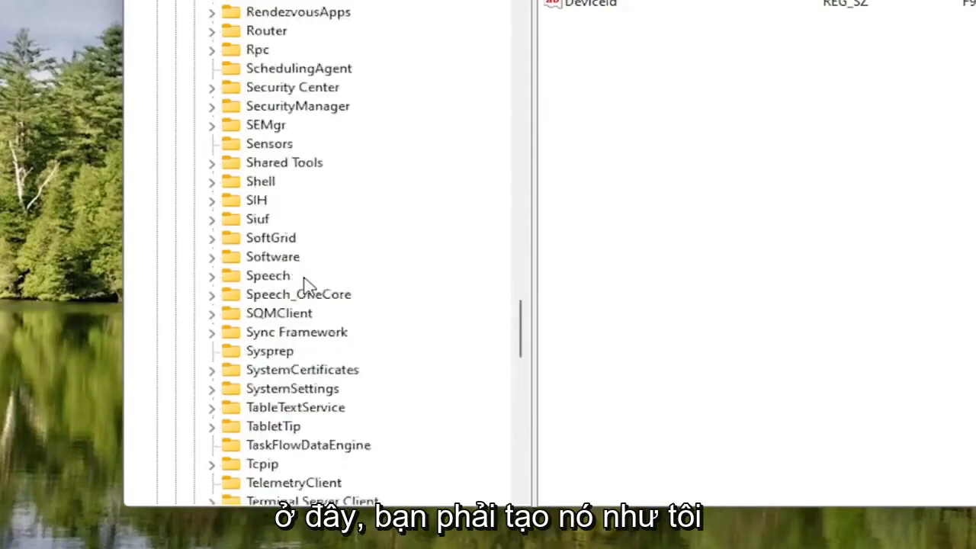
pyautogui.scroll(10, 305, 283)
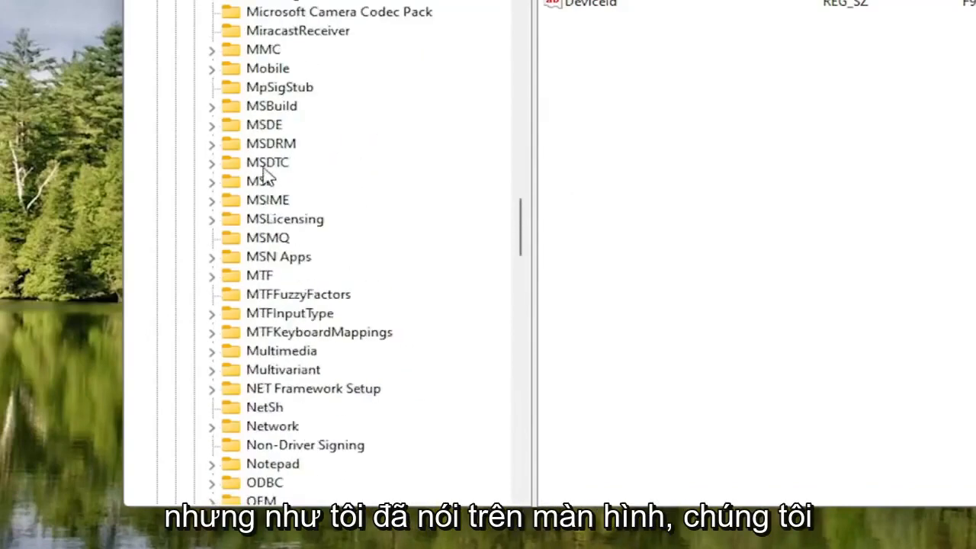
pyautogui.click(263, 242)
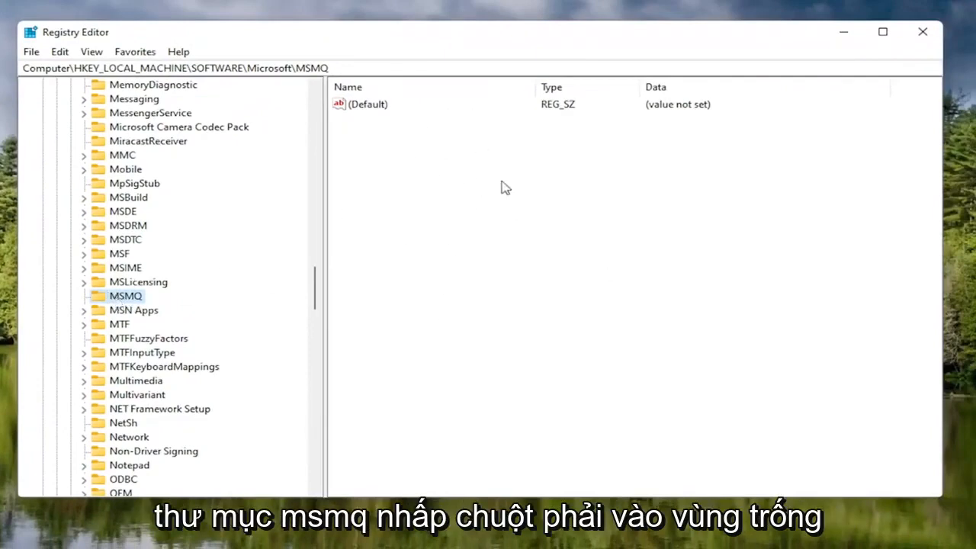
# Create a DWORD (32-bit) value named TCPNoDelay in the MSMQ key.
pyautogui.rightClick(486, 160)
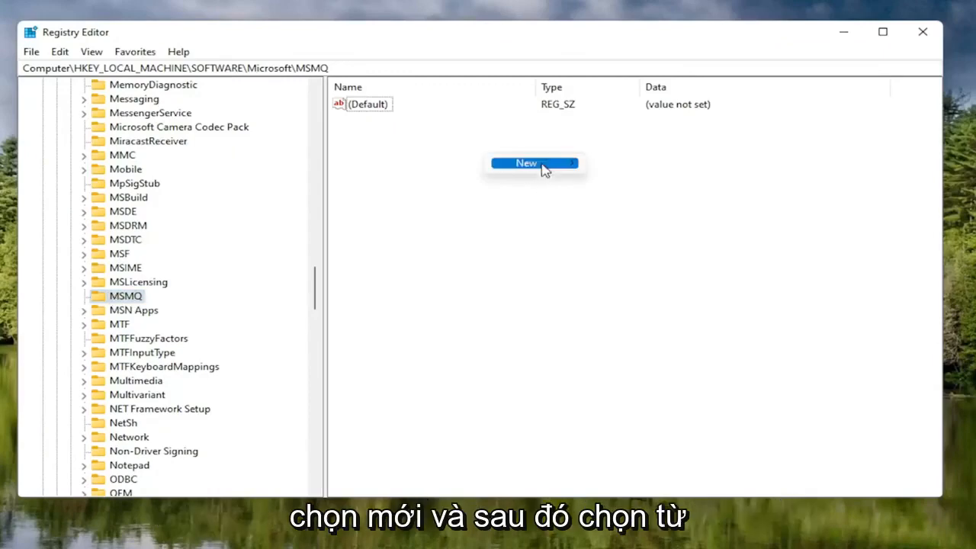
pyautogui.moveTo(541, 166)
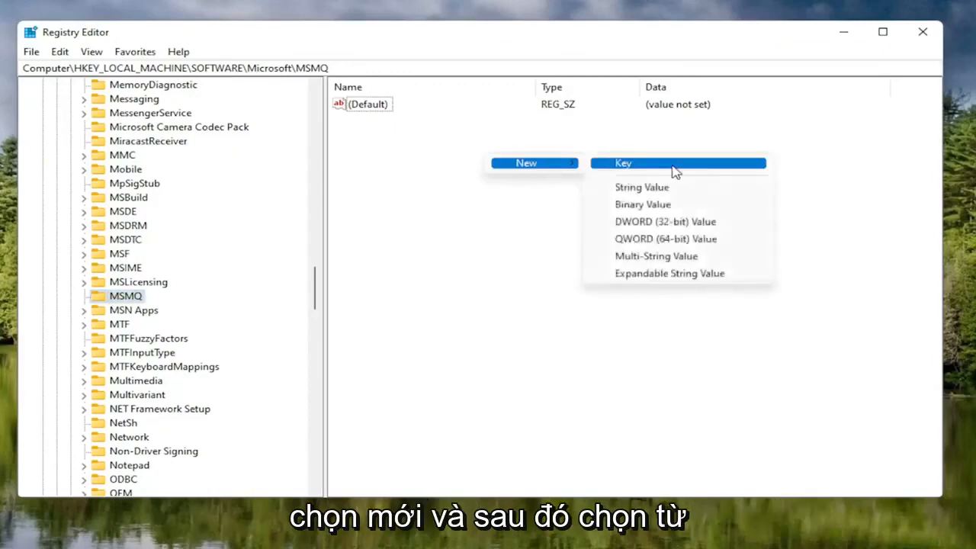
pyautogui.click(667, 222)
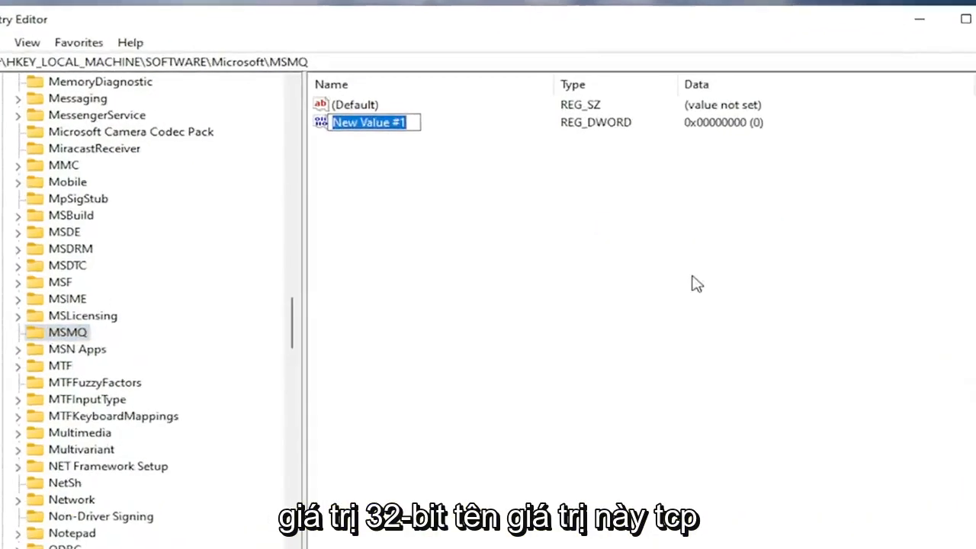
pyautogui.write('TCP')
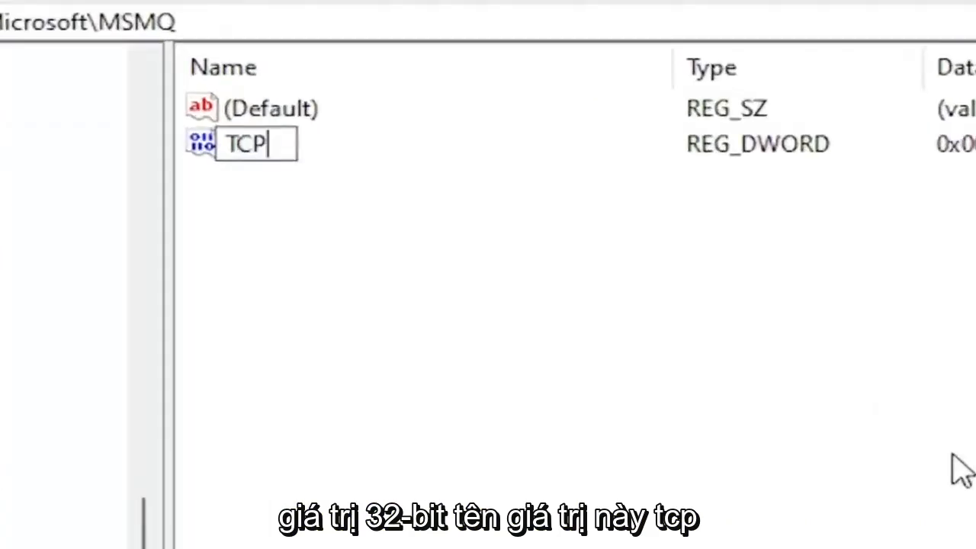
pyautogui.write('n')
pyautogui.press('BackSpace')
pyautogui.write('NoDelay')
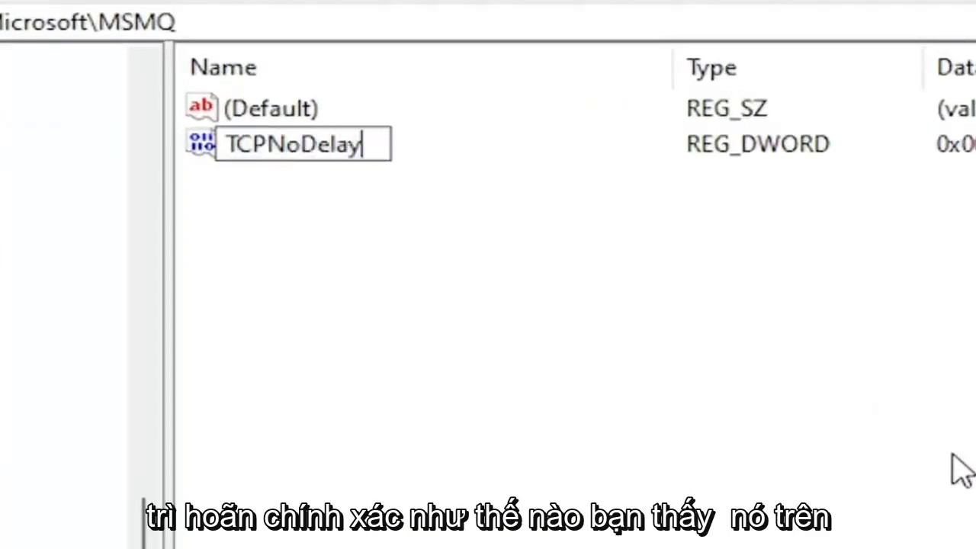
pyautogui.press('Return')
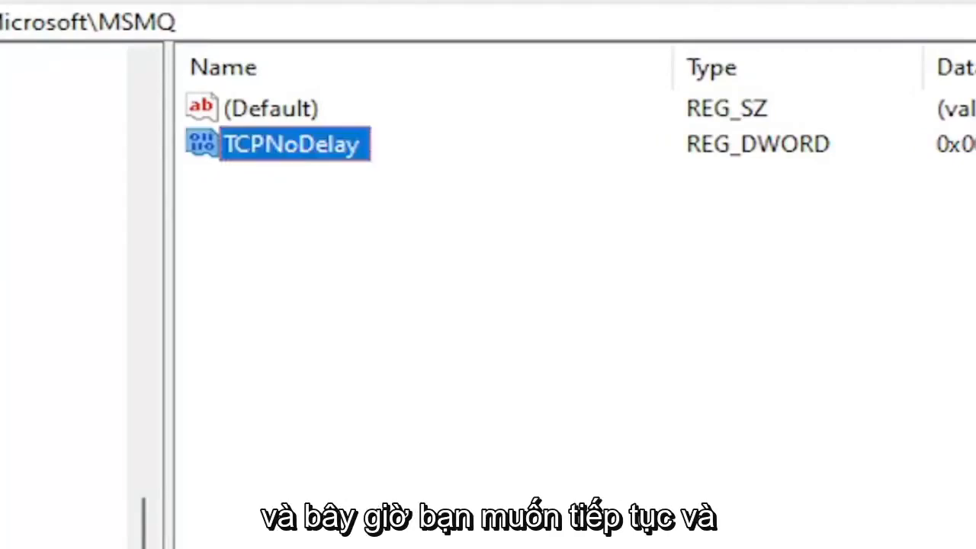
# Set the value data of TCPNoDelay in the MSMQ key to 1.
pyautogui.doubleClick(343, 146)
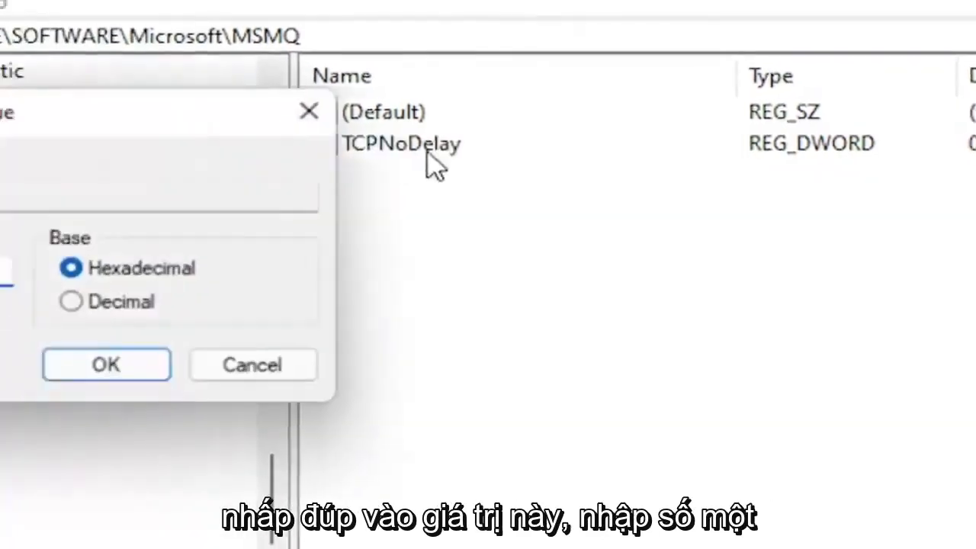
pyautogui.write('1')
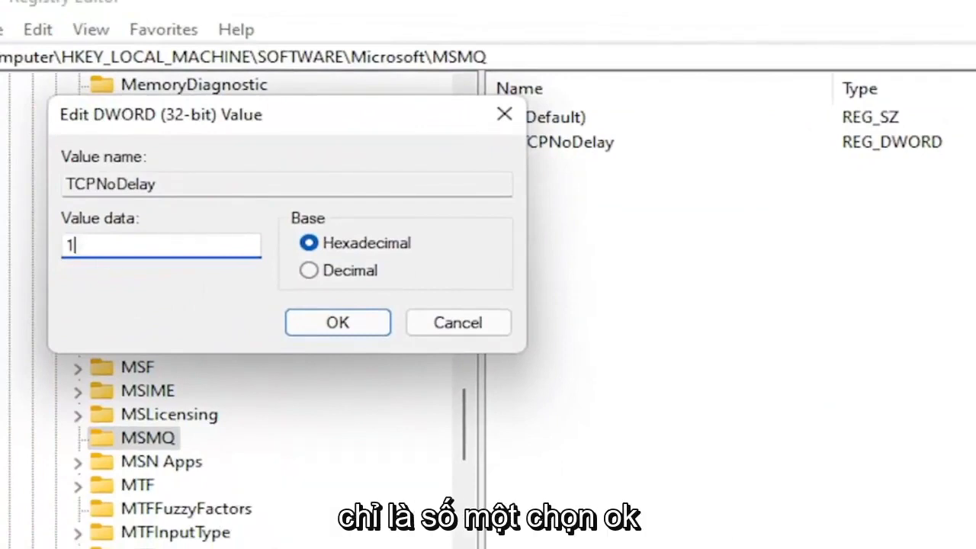
pyautogui.click(320, 323)
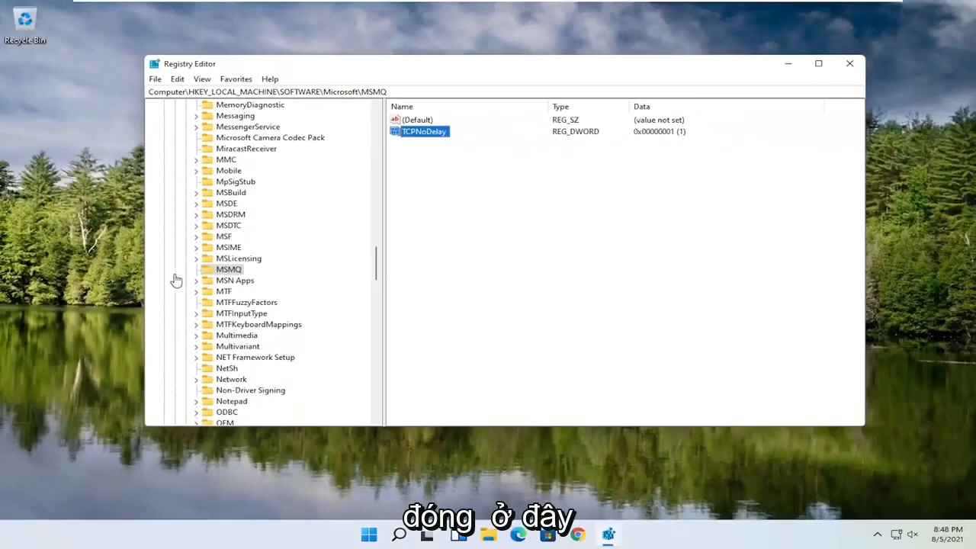
# Collapse the Microsoft, SOFTWARE and HKEY_LOCAL_MACHINE branches of the registry tree and close the Registry Editor.
pyautogui.moveTo(378, 269); pyautogui.dragTo(385, 98)
pyautogui.click(170, 221)
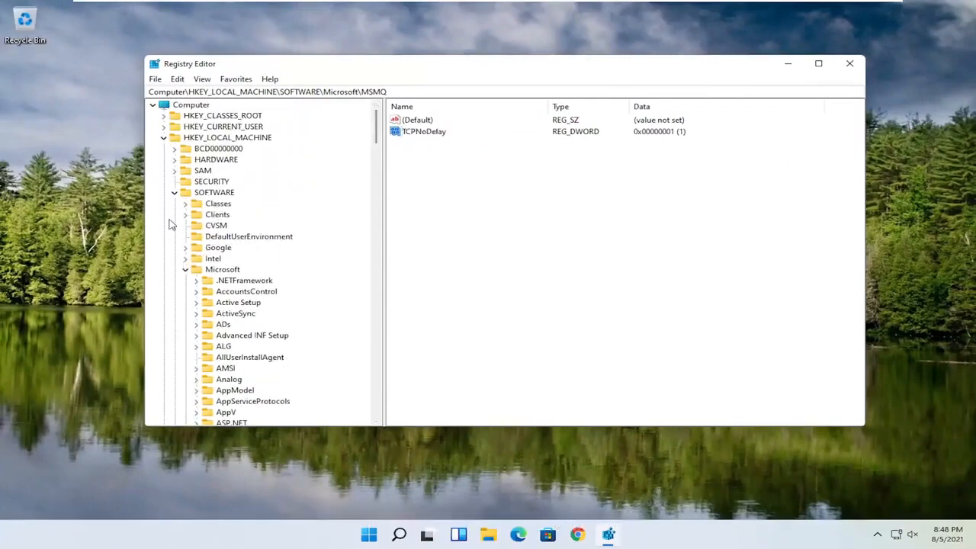
pyautogui.click(185, 269)
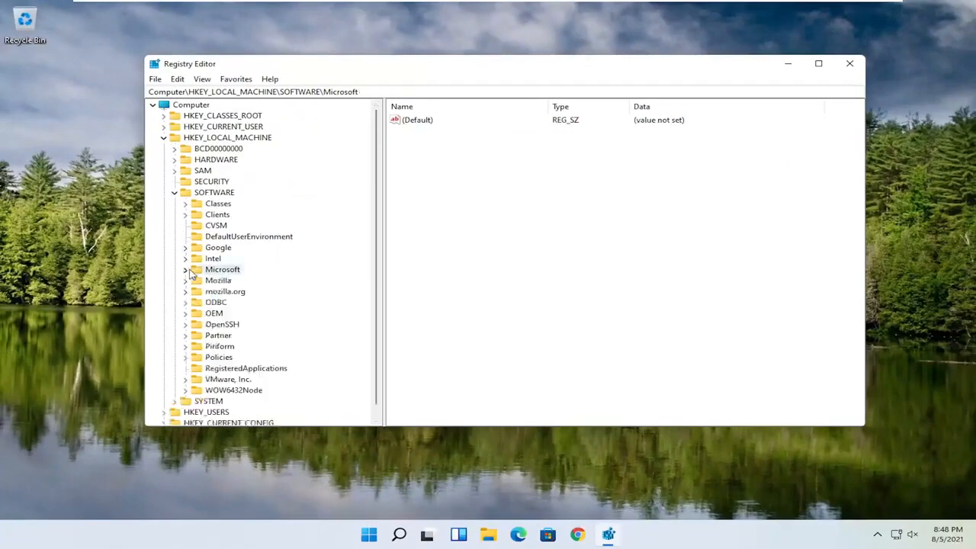
pyautogui.click(175, 193)
pyautogui.click(165, 139)
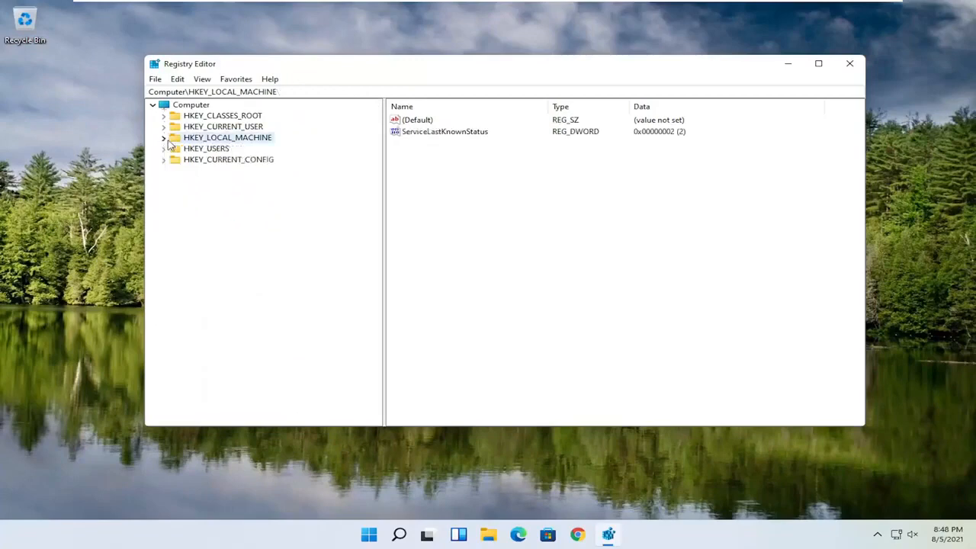
pyautogui.click(848, 64)
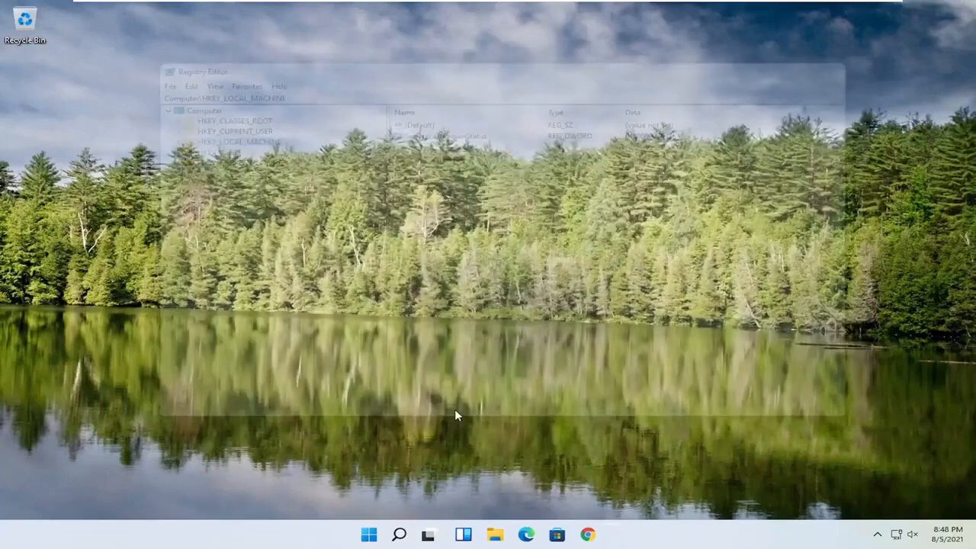
# Restart the computer to apply the registry changes.
pyautogui.rightClick(389, 536)
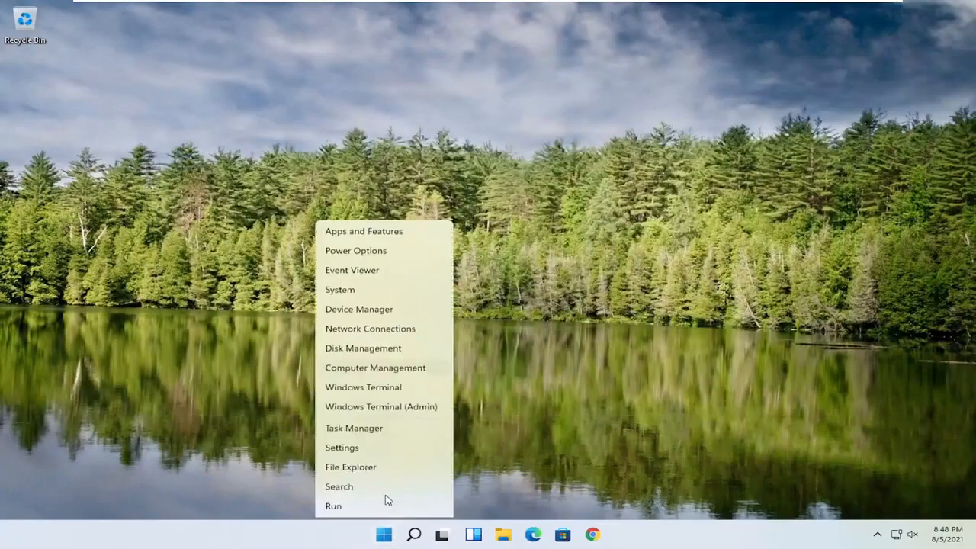
pyautogui.moveTo(385, 491)
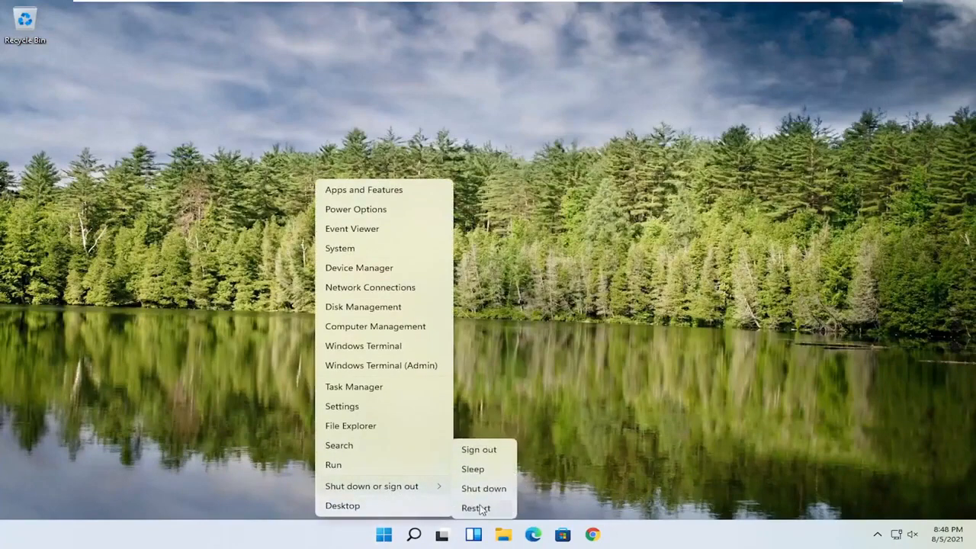
pyautogui.click(477, 506)
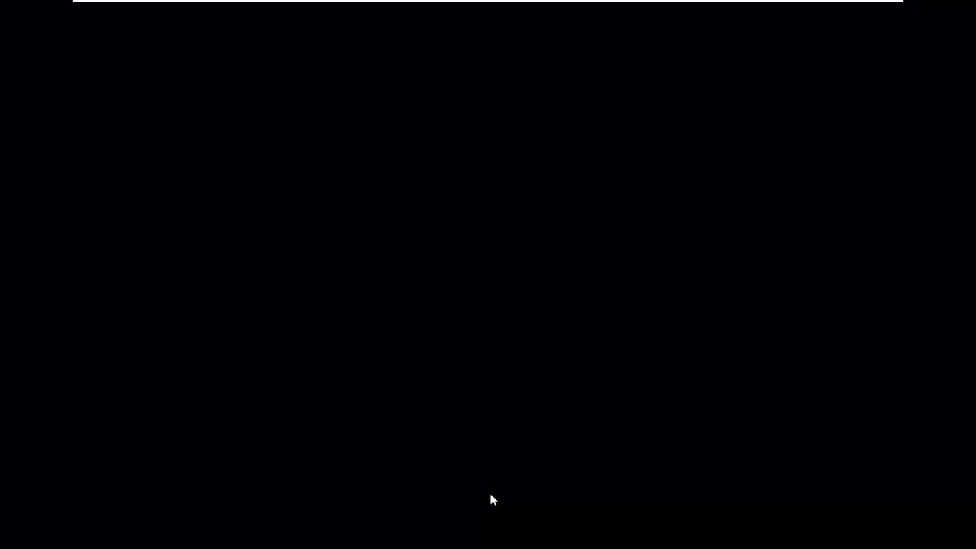